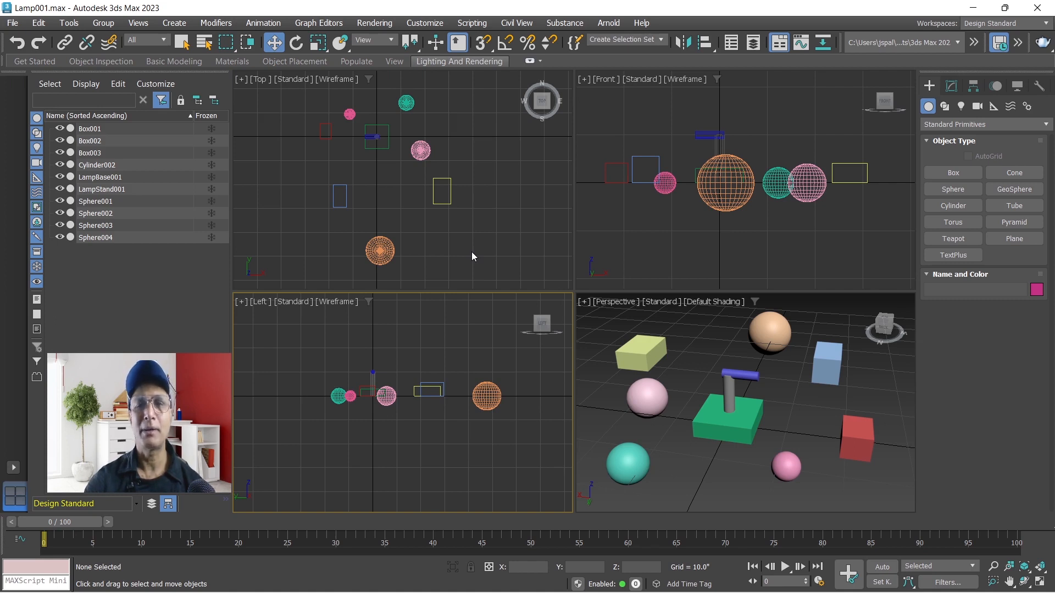
- With Select and Move, select the small pink sphere in the Front view and the yellow box in Perspective, clearing each selection
left_click(604, 256)
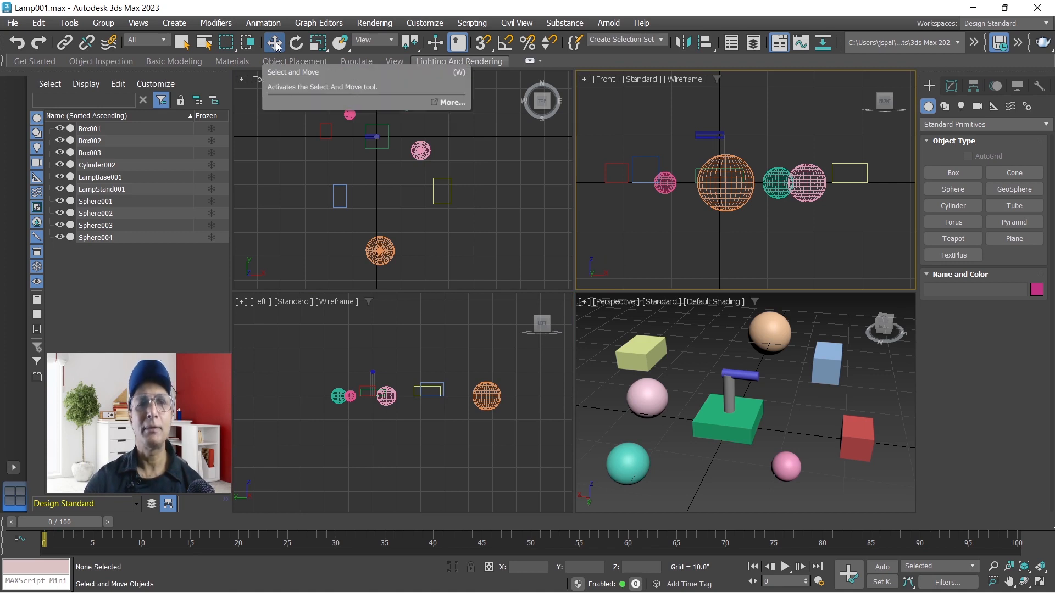
left_click(275, 44)
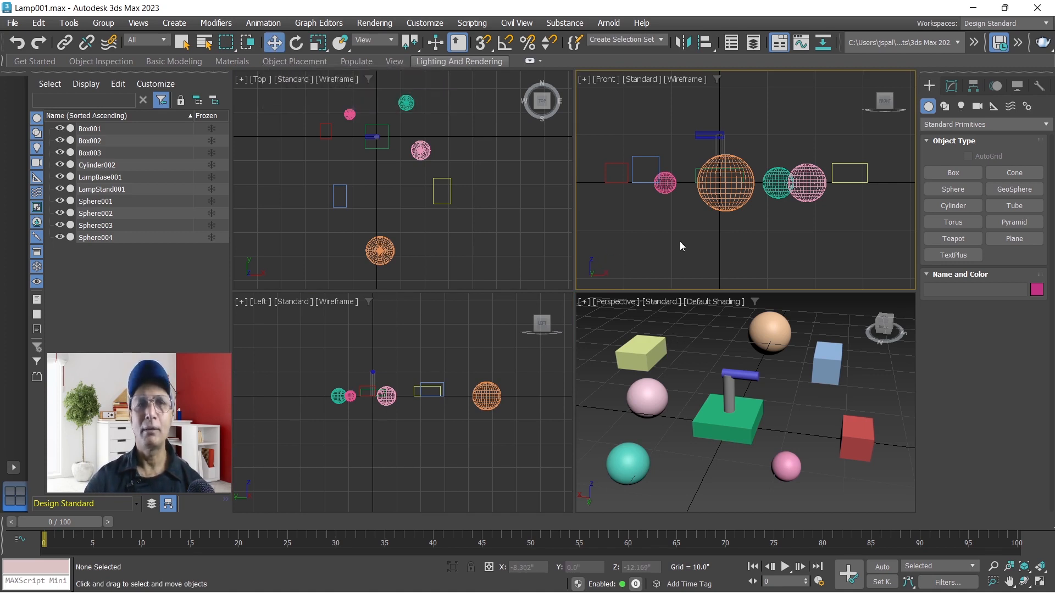
left_click(666, 182)
left_click(678, 220)
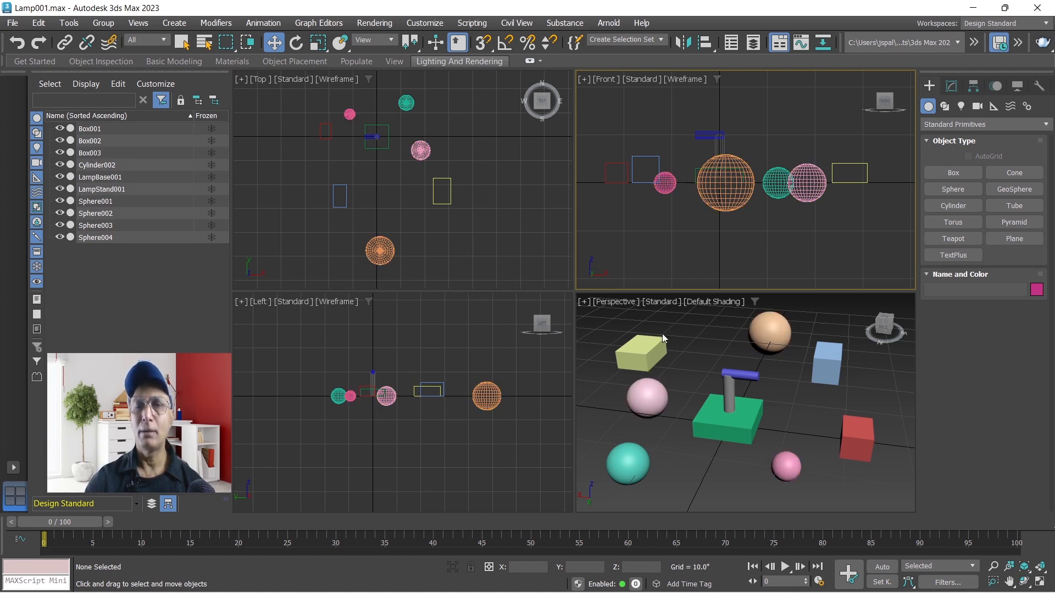
left_click(644, 350)
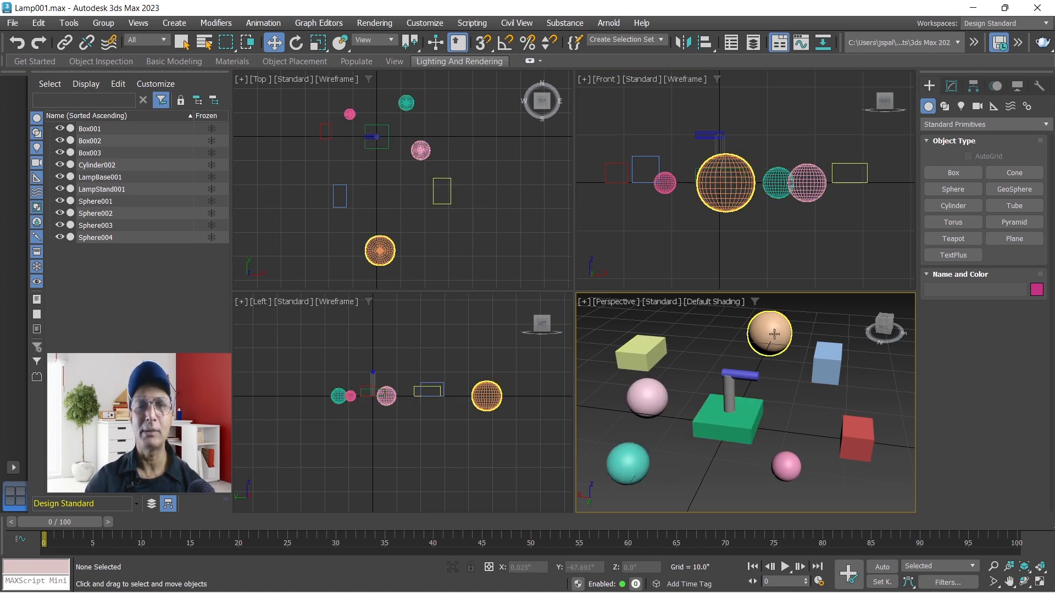
left_click(640, 352)
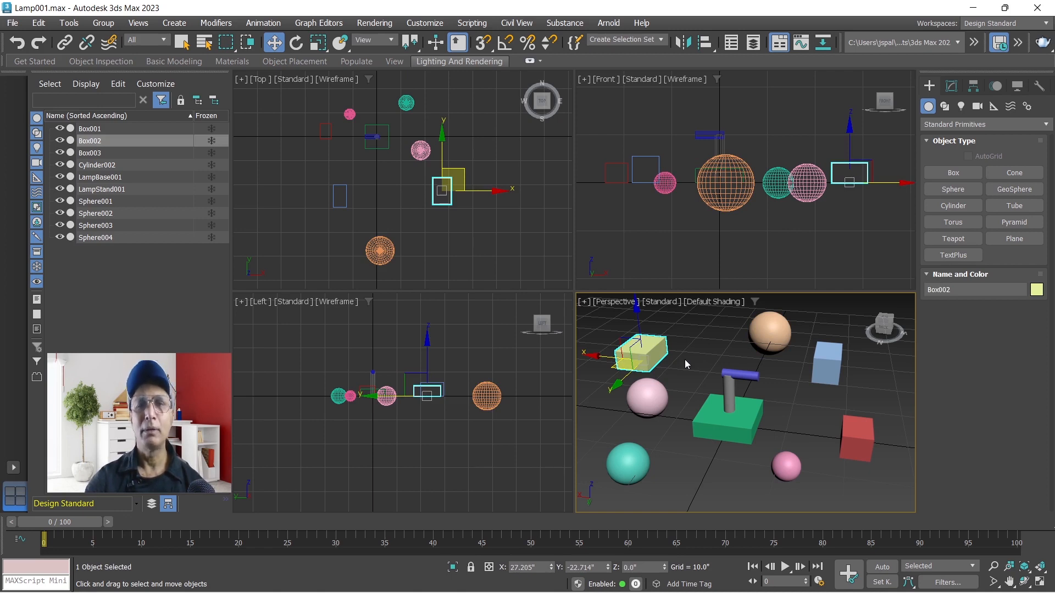
left_click(686, 331)
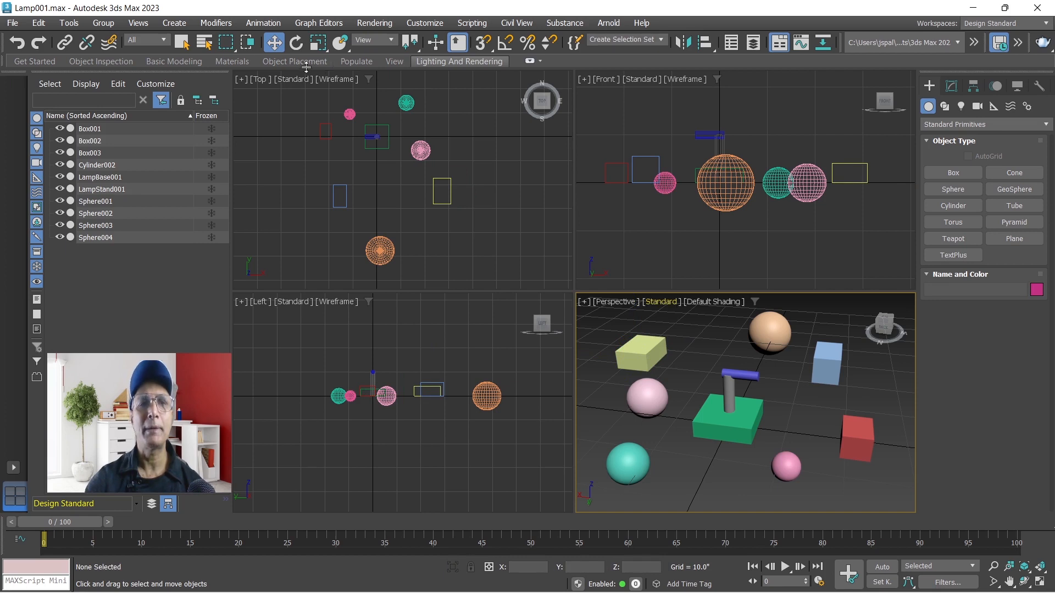
- Cycle through the fence and other selection region shapes, ending with the paint selection region
left_click(229, 46)
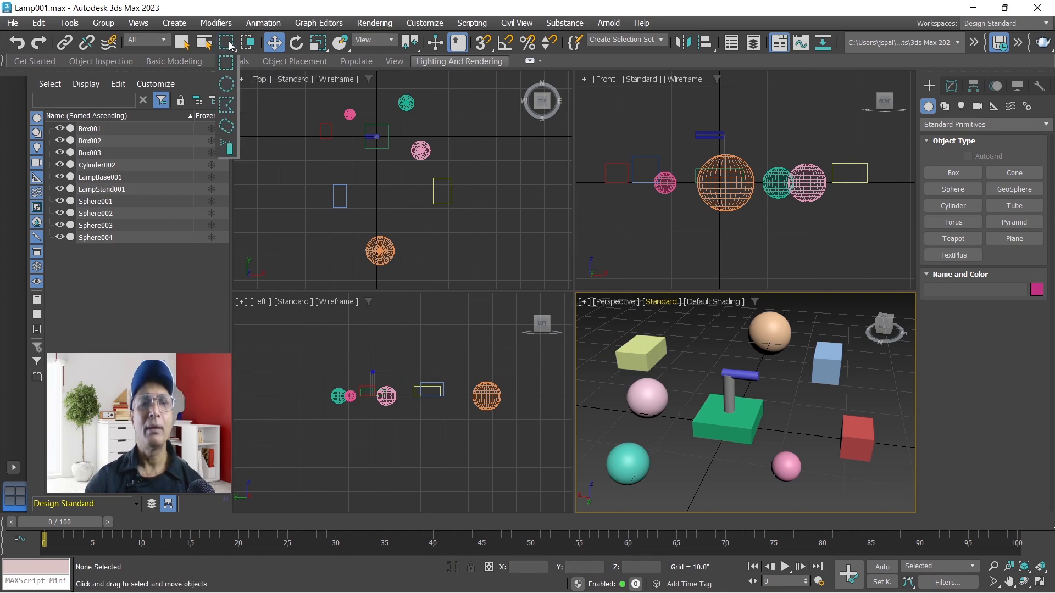
left_click(230, 46)
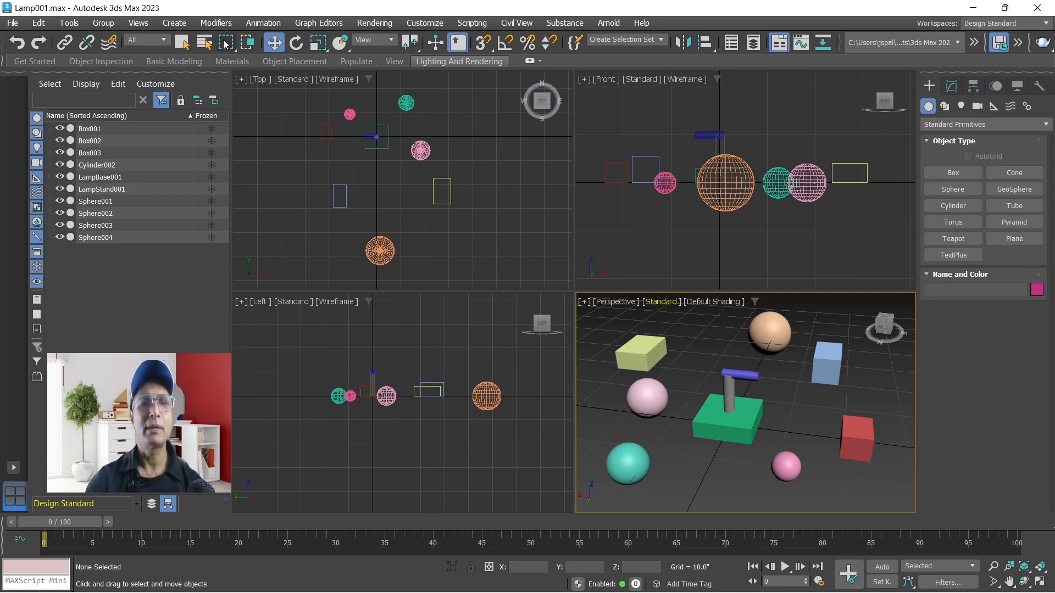
left_click(226, 103)
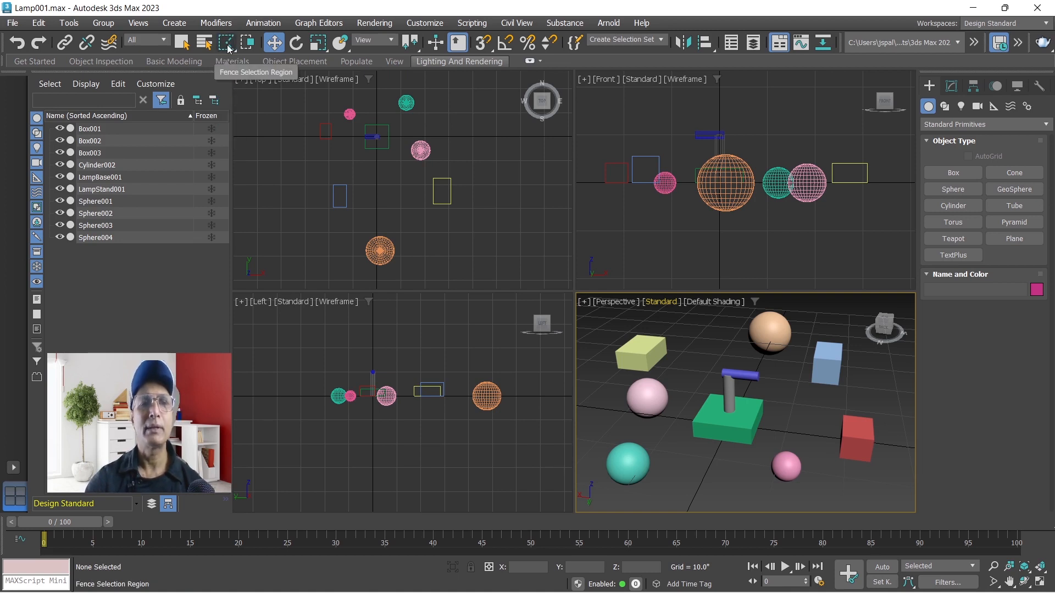
left_click_drag(229, 49, 231, 132)
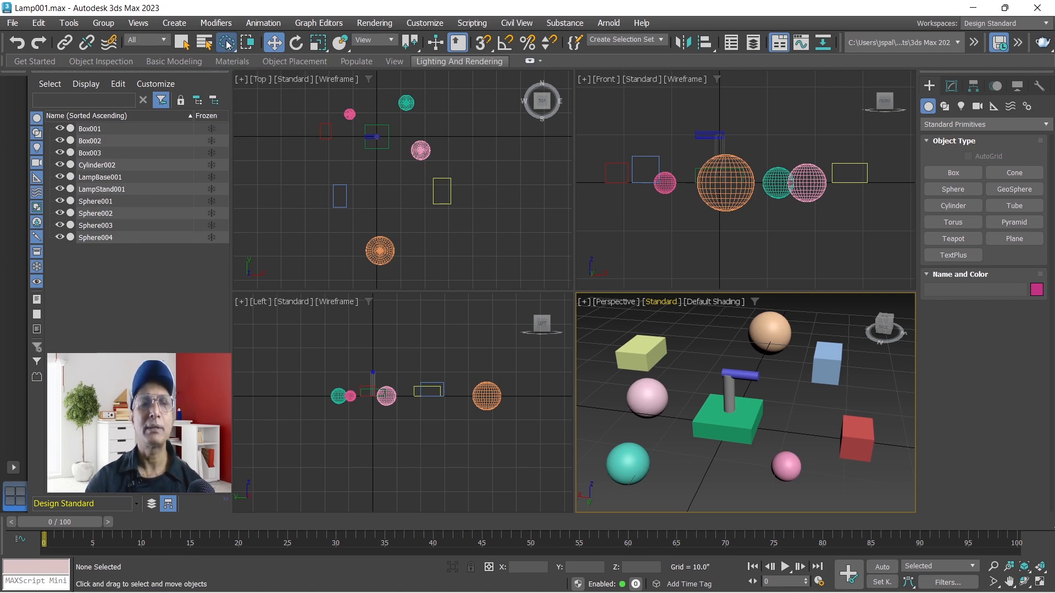
left_click_drag(228, 45, 228, 148)
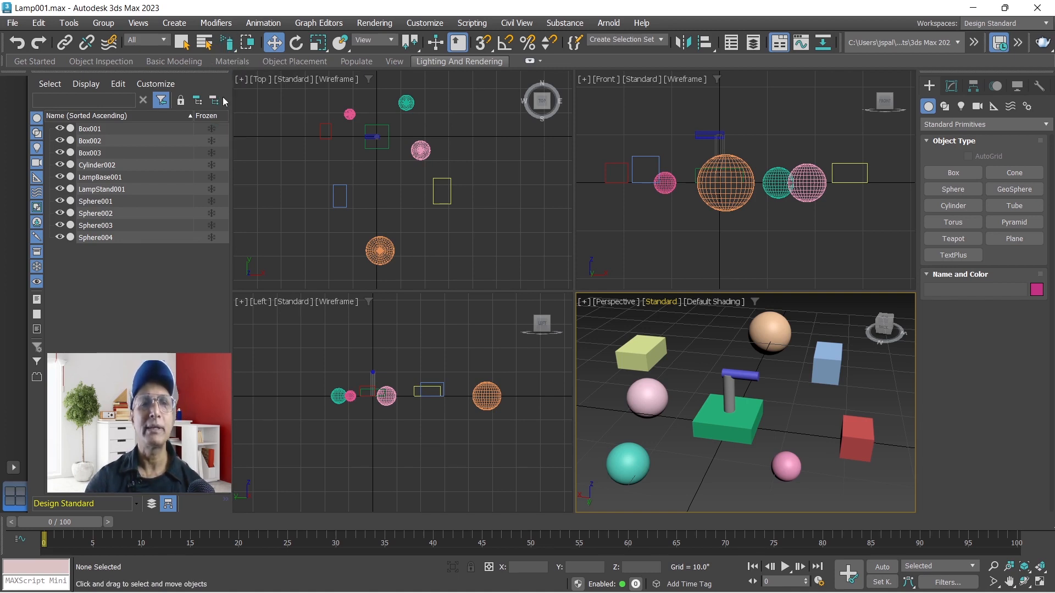
- Toggle region selection between window and crossing modes, ending in crossing mode
left_click(248, 44)
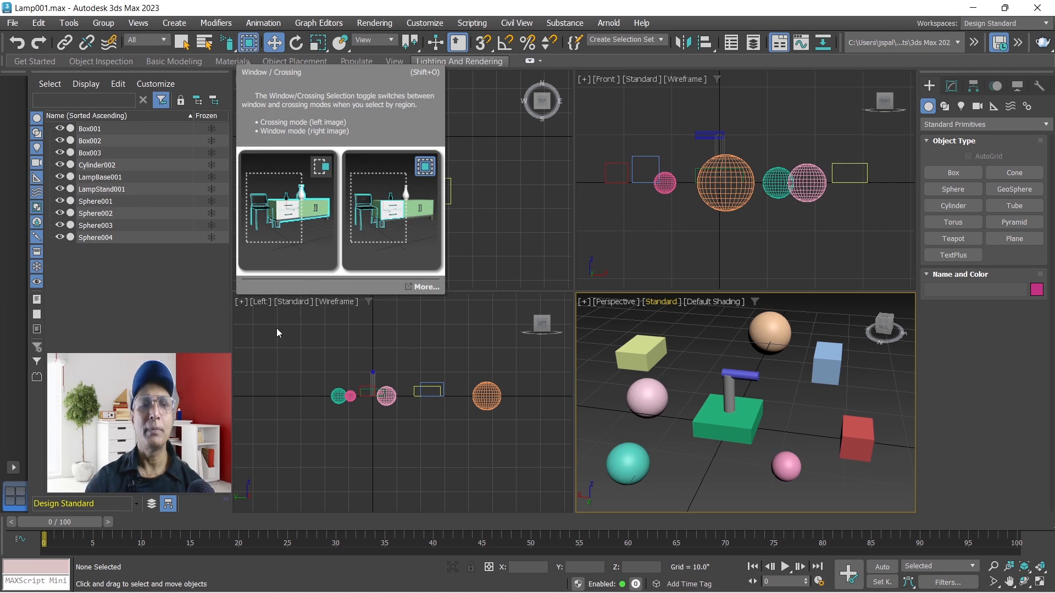
left_click(278, 332)
left_click(250, 43)
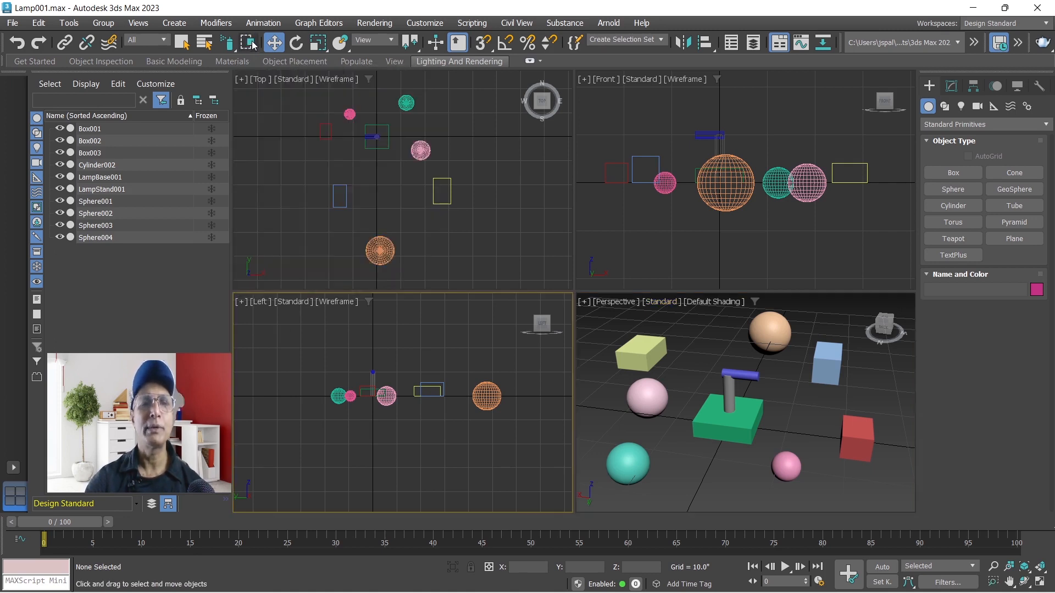
left_click(259, 111)
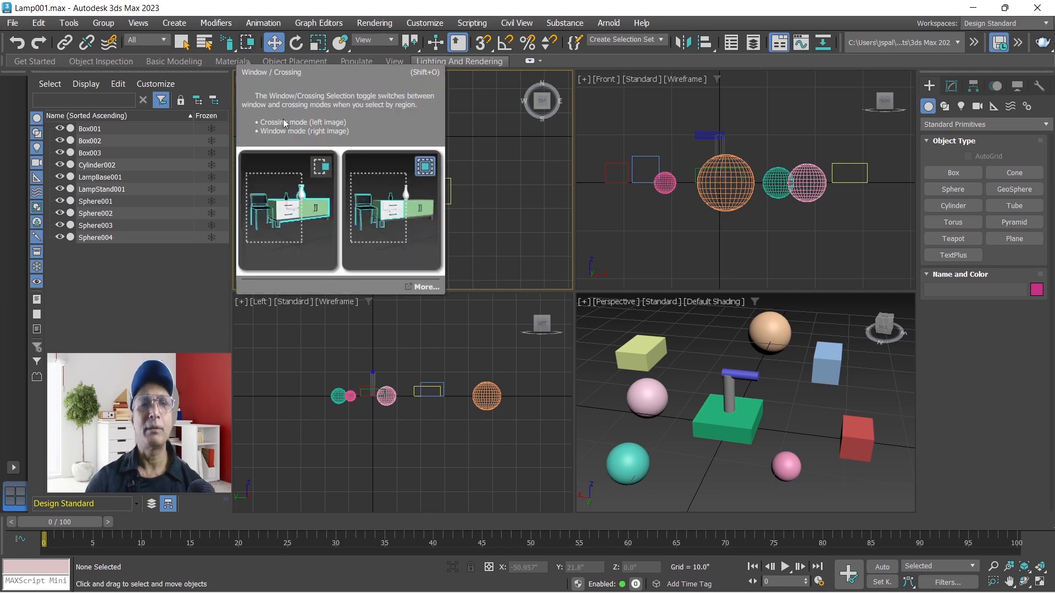
left_click(245, 43)
left_click(246, 44)
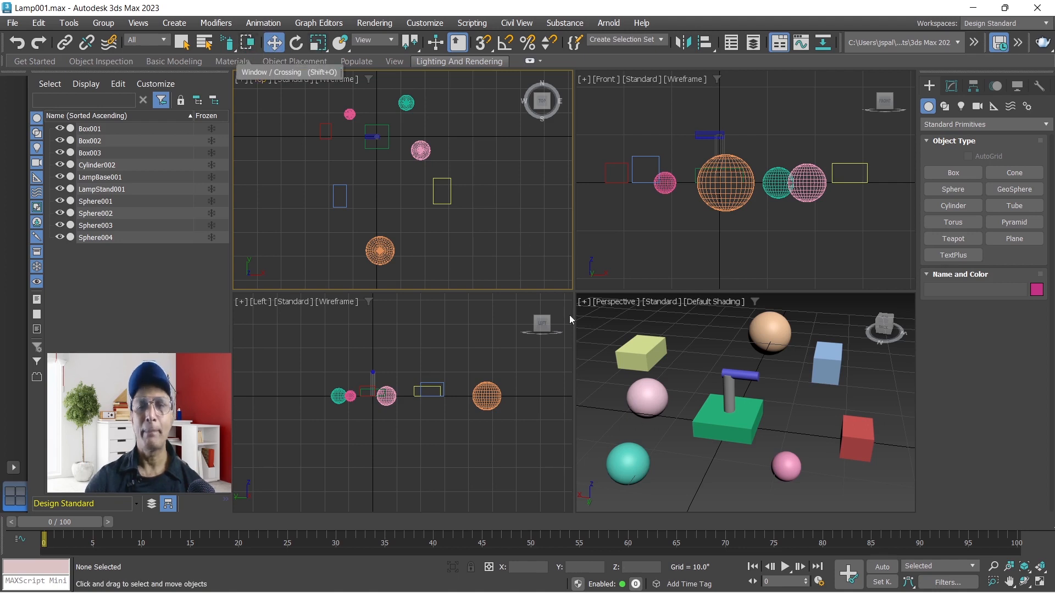
- Select the yellow box in Perspective, change the region to rectangular, reselect the box with a crossing rectangle, and clear the selection
left_click(606, 326)
left_click(620, 352)
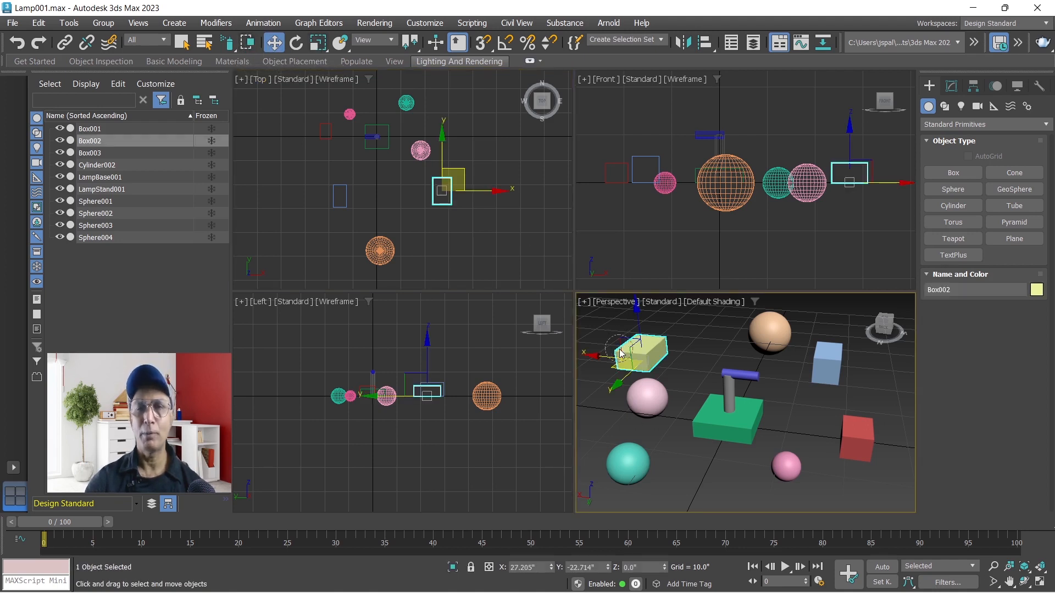
left_click(226, 44)
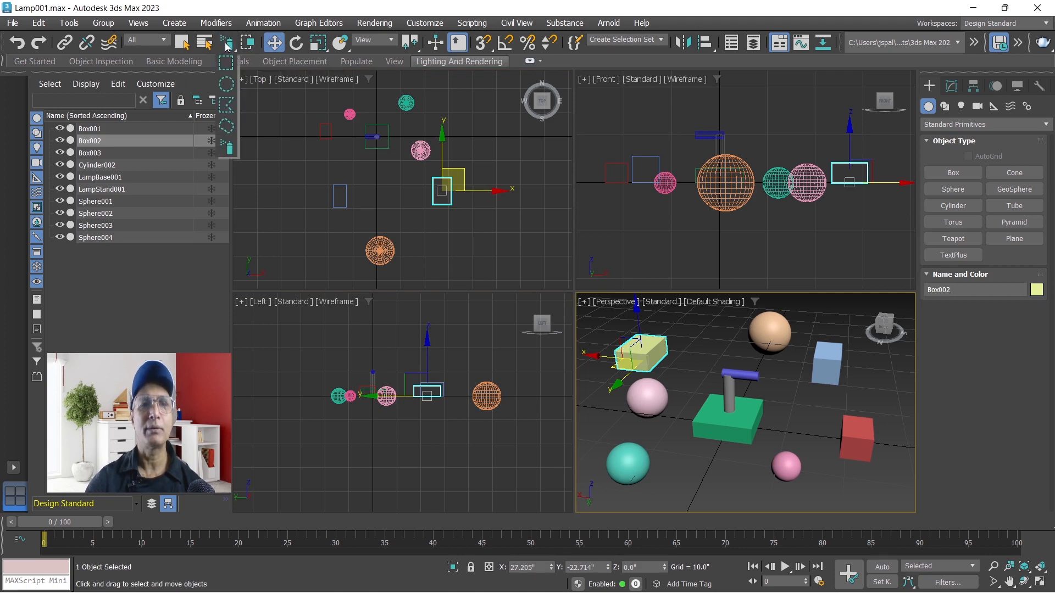
left_click_drag(225, 44, 227, 65)
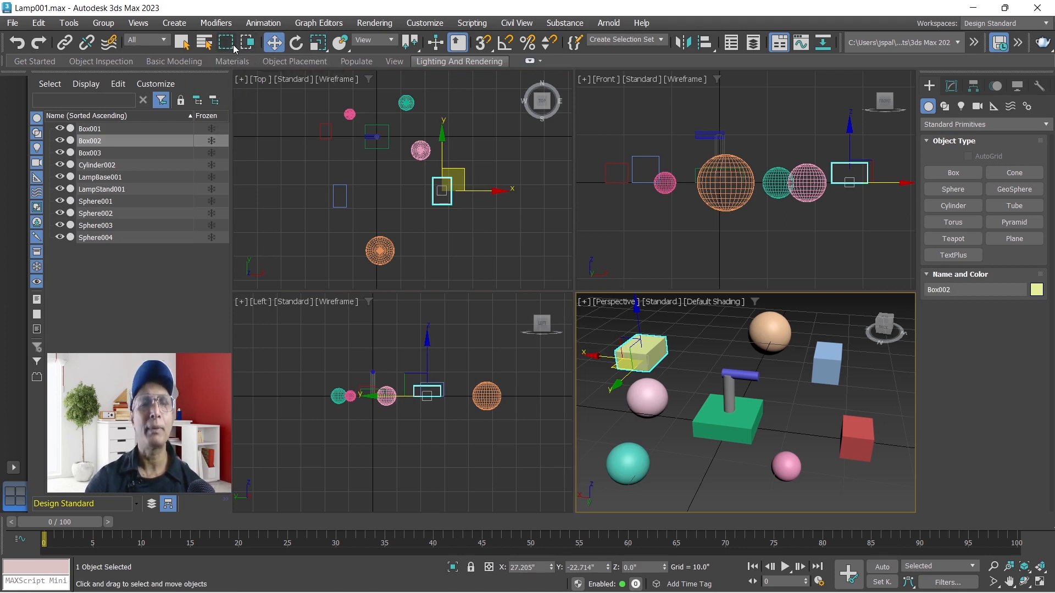
left_click(678, 328)
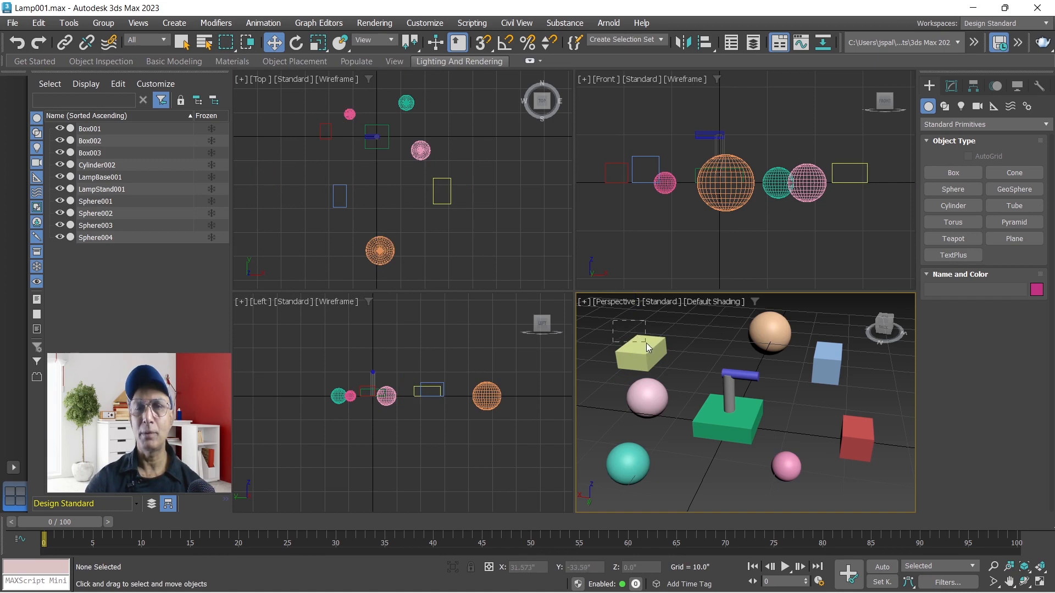
left_click_drag(647, 343, 651, 348)
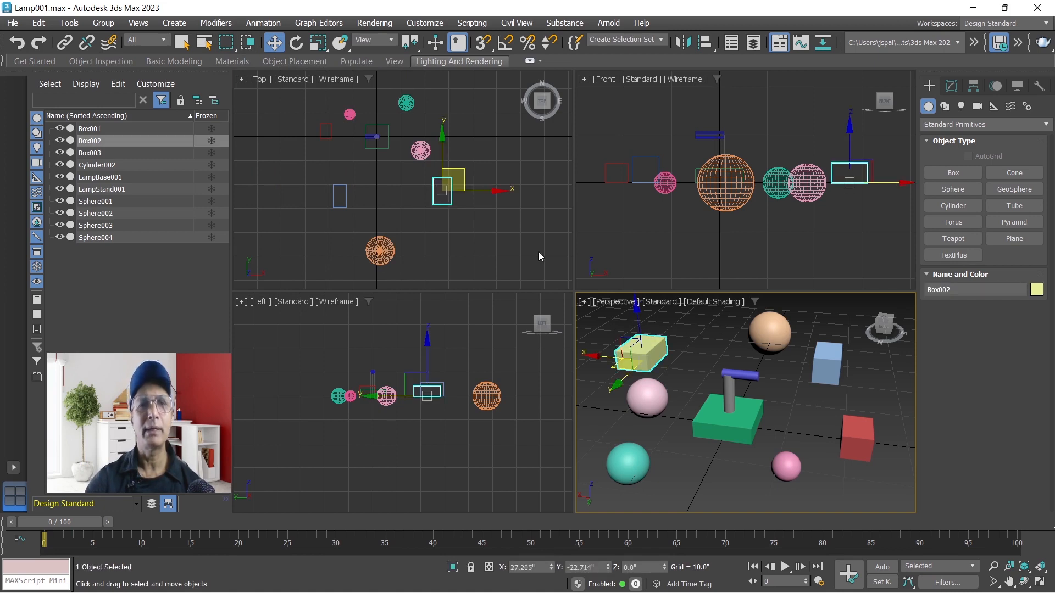
left_click(672, 320)
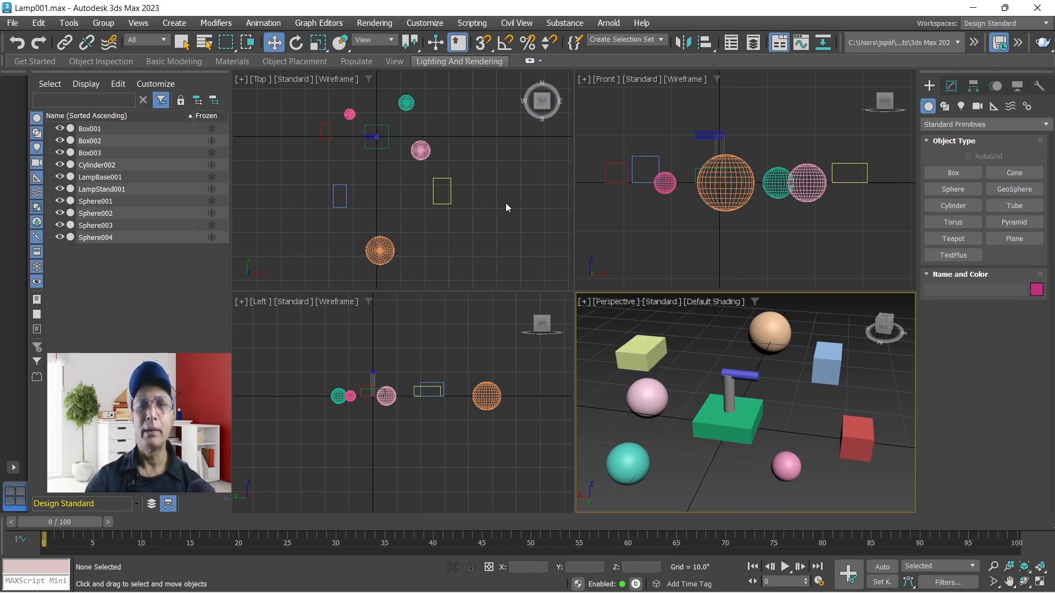
- Turn on window selection mode, enclose the red box in the Front view with a rectangle, and clear the selection
left_click(247, 43)
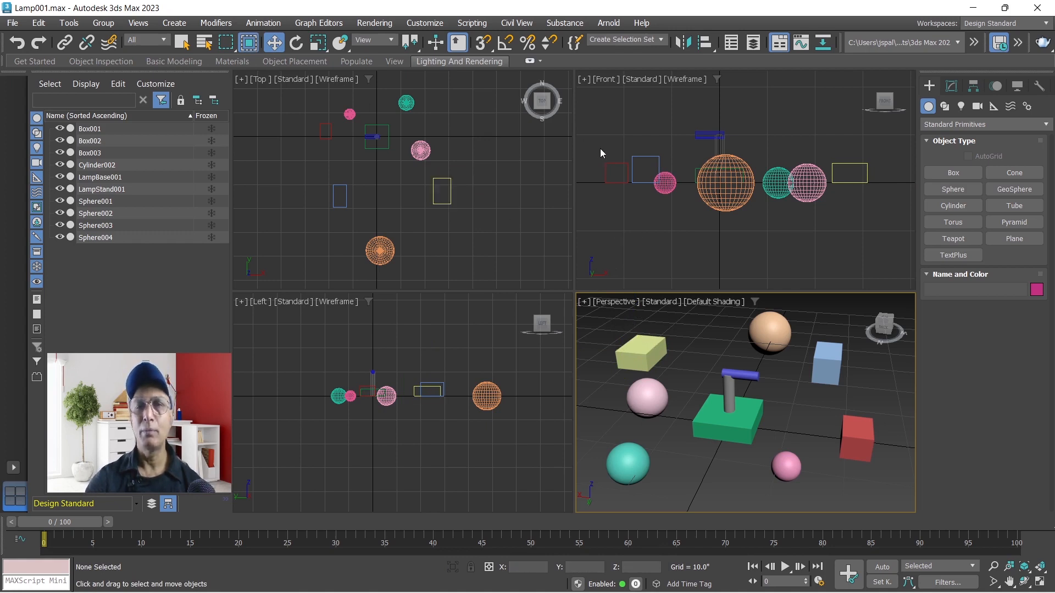
left_click_drag(591, 154, 633, 196)
left_click(715, 340)
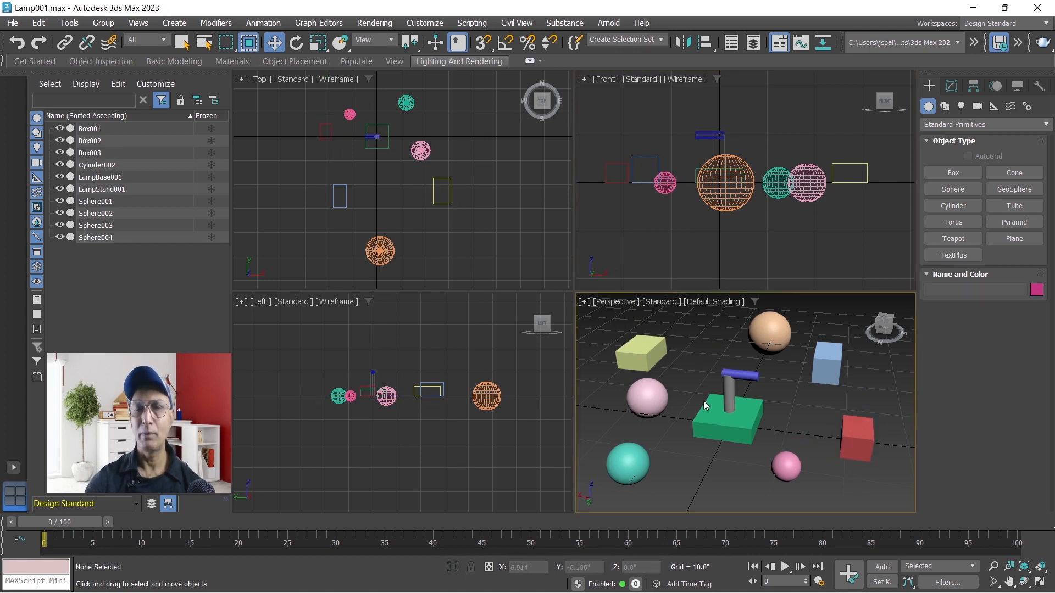
- Try rectangular window selections over the green lamp base in Perspective, selecting the base directly between the two tries
left_click_drag(692, 403, 715, 445)
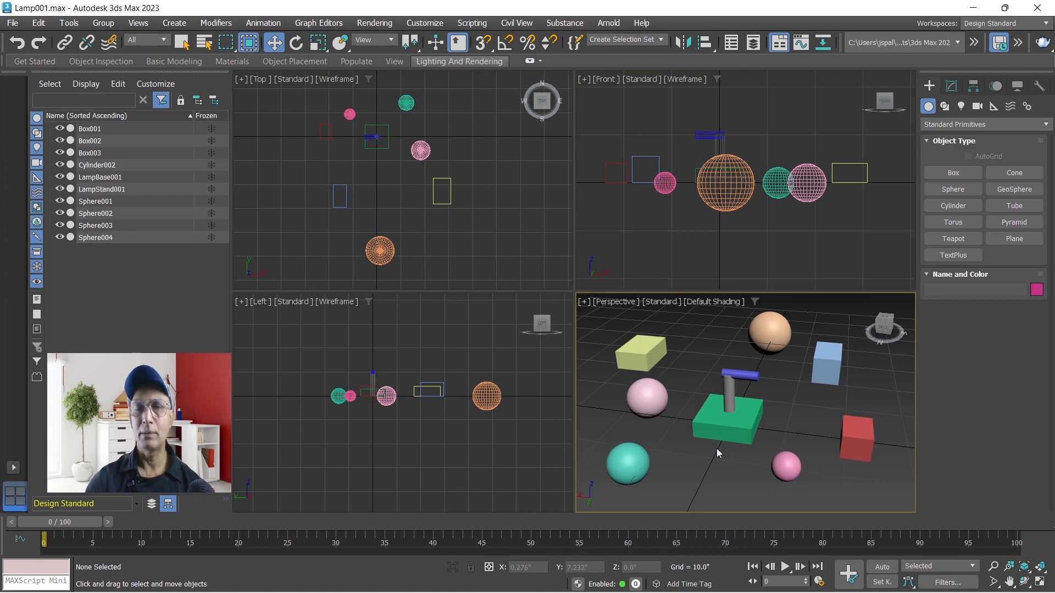
left_click(706, 417)
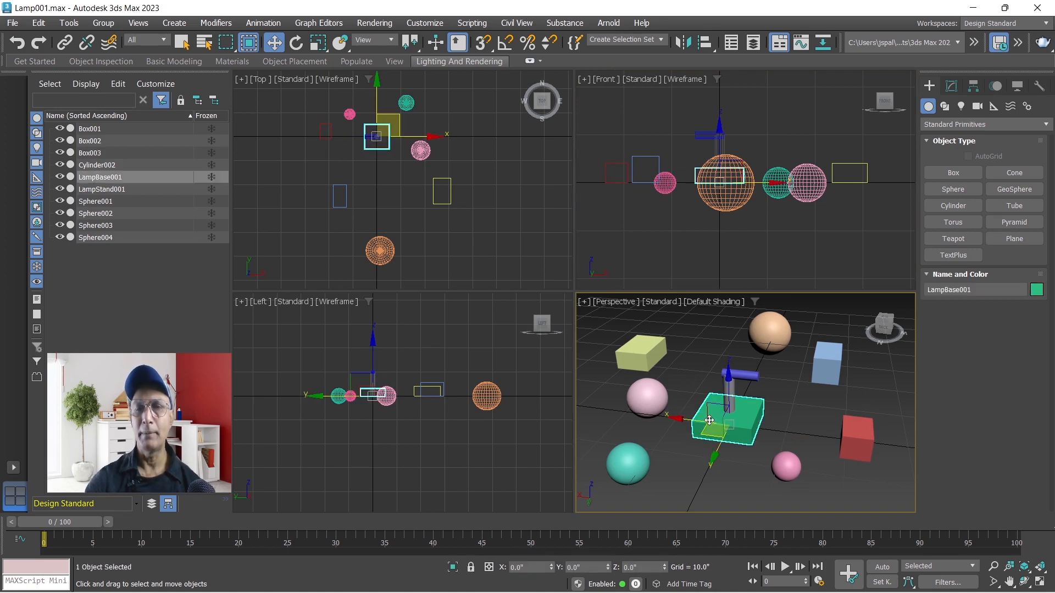
left_click(723, 470)
left_click_drag(683, 404, 772, 460)
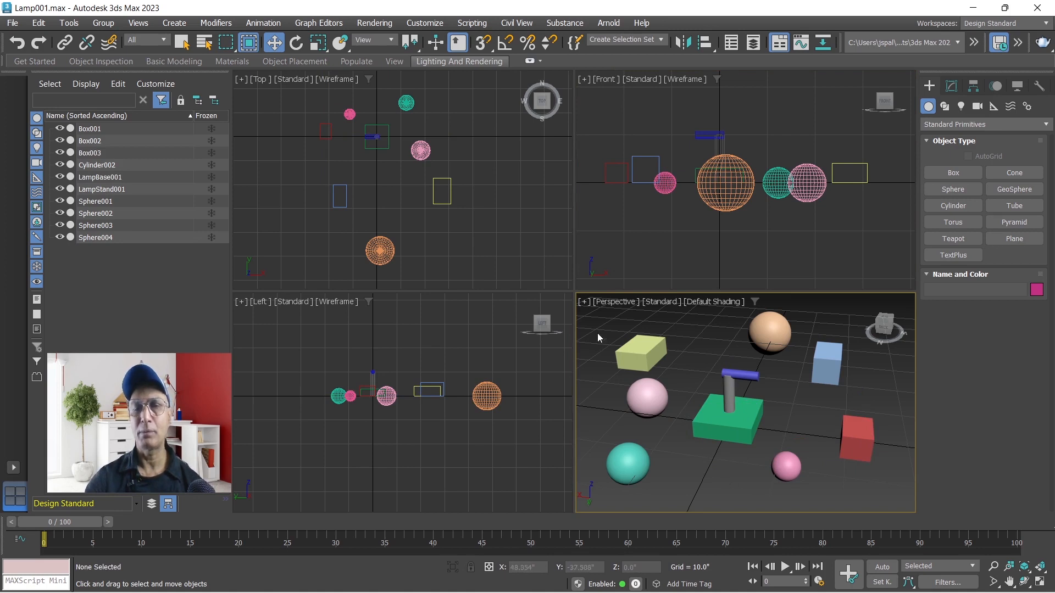
- Window-select the yellow box and the pale pink sphere together in Perspective with a rectangle, and clear the selection
left_click_drag(597, 333, 675, 427)
left_click(655, 450)
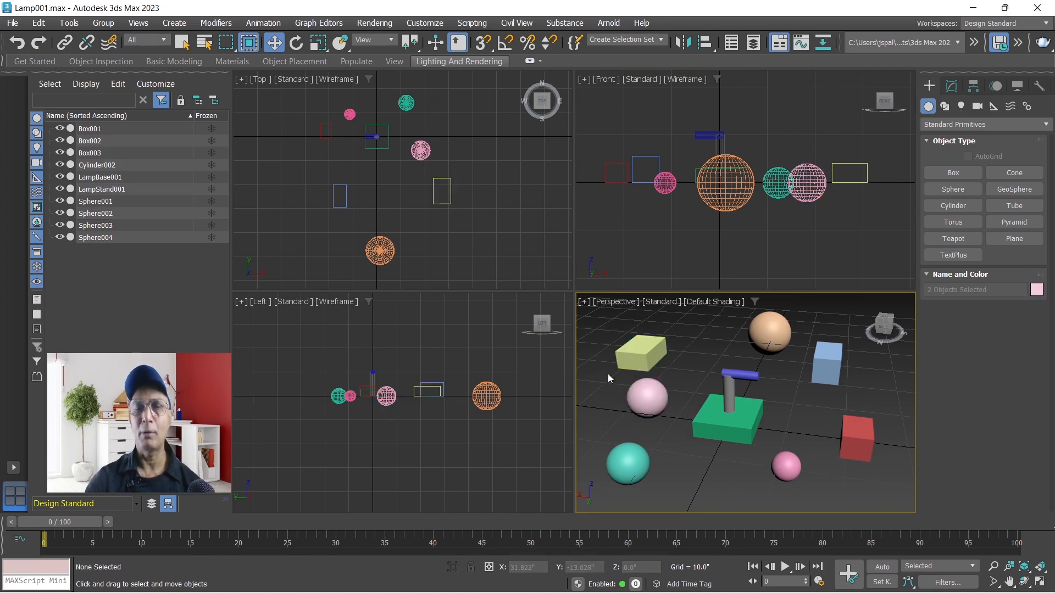
left_click_drag(595, 318, 677, 457)
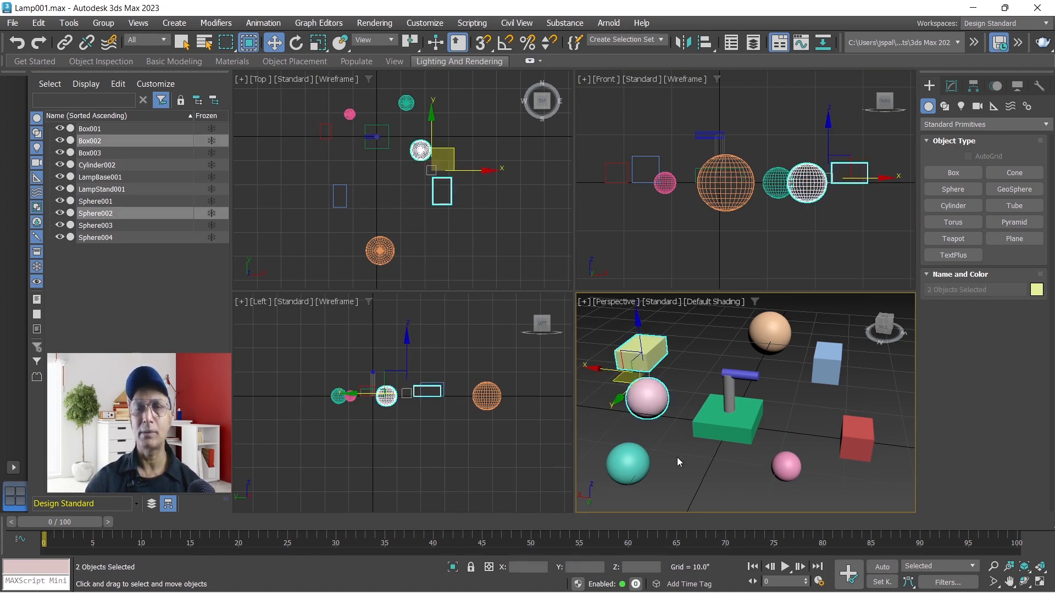
left_click(676, 457)
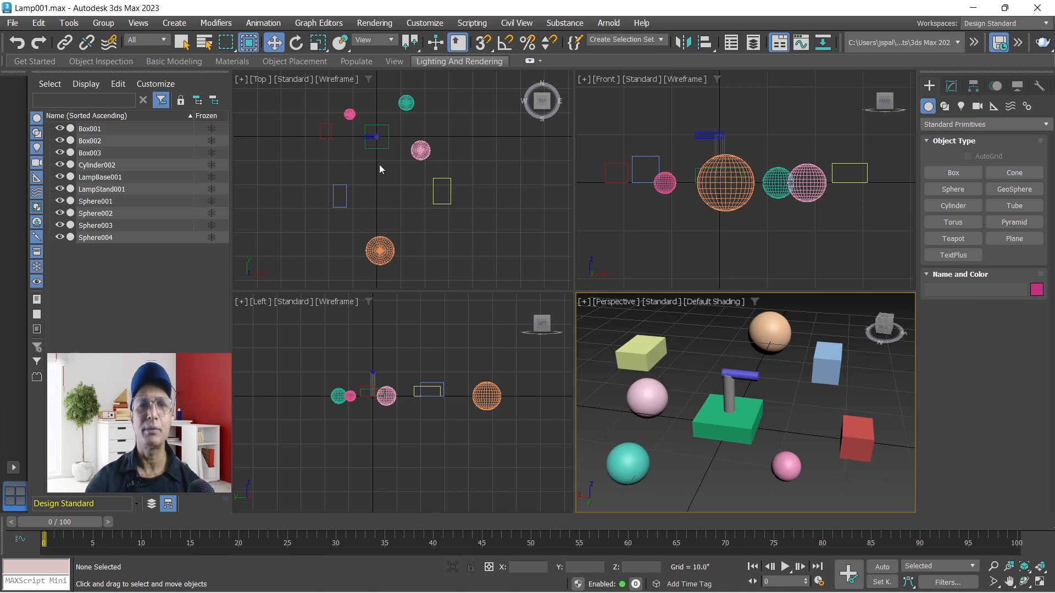
- Change to a circular selection region in crossing mode, circle the yellow box in Perspective, and clear the selection
left_click(226, 42)
left_click(225, 84)
left_click_drag(598, 330, 631, 375)
left_click(673, 456)
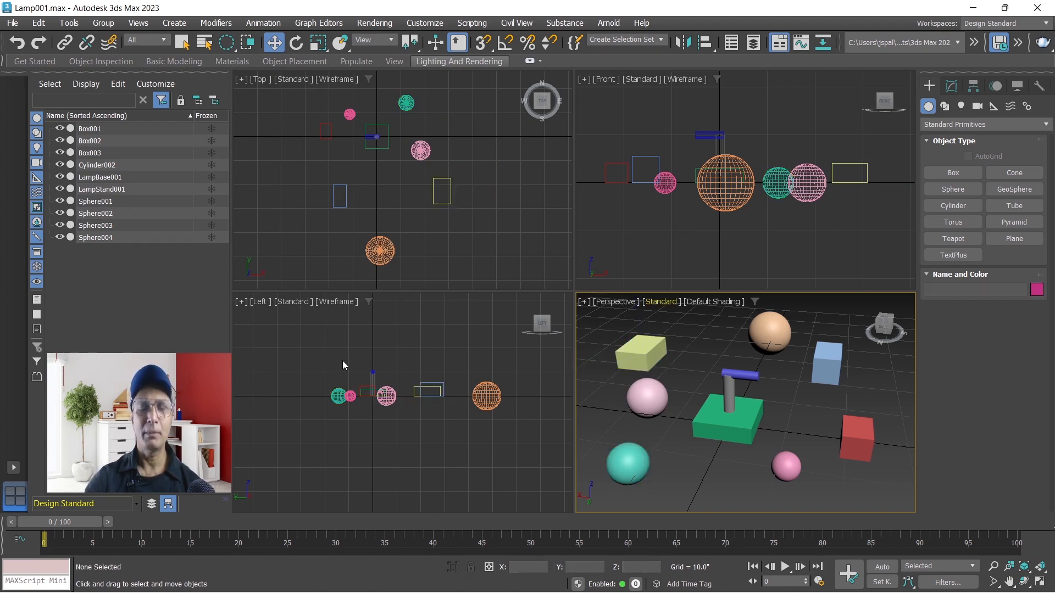
- In the Left view, circle-select the objects around the lamp, and separately those around the yellow and blue boxes, clearing each selection
left_click_drag(331, 357, 397, 413)
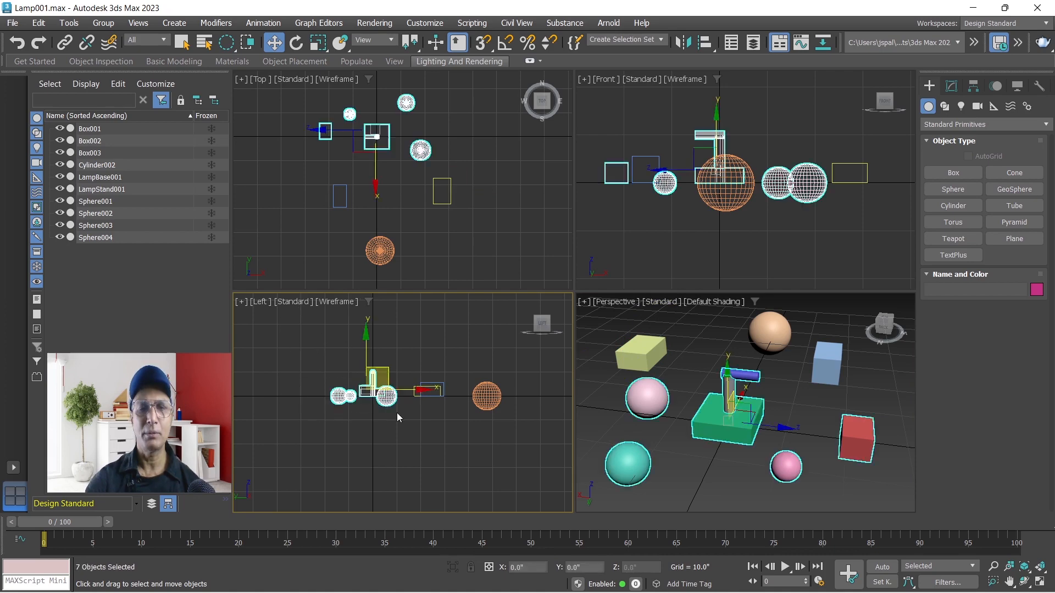
left_click(401, 443)
left_click_drag(424, 364, 489, 426)
left_click(505, 458)
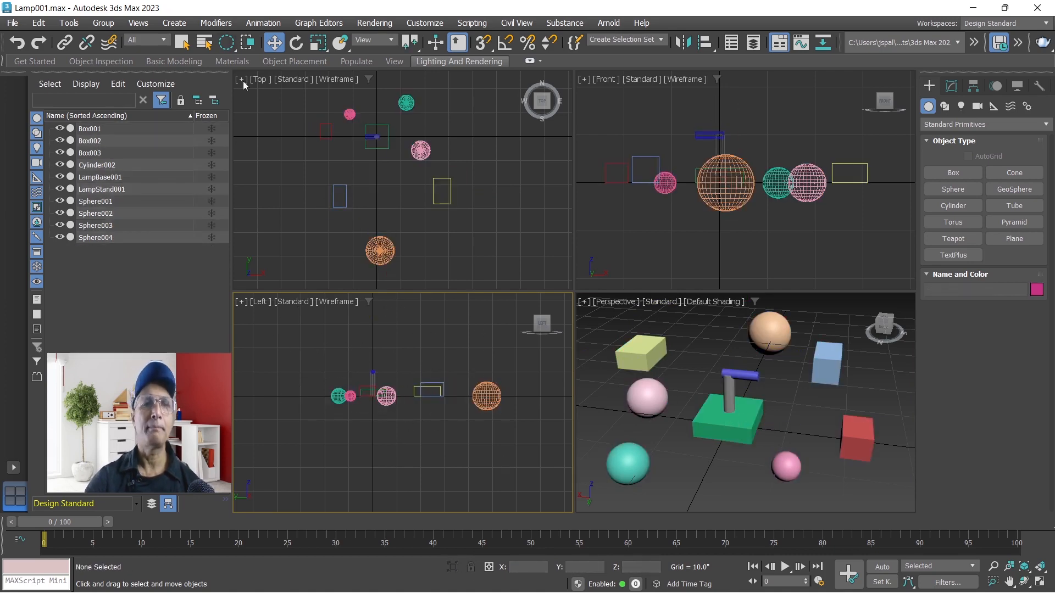
- Change to a fence selection region, fence the red box, blue box and magenta sphere in the Front view, and clear the selection
left_click_drag(227, 42, 231, 105)
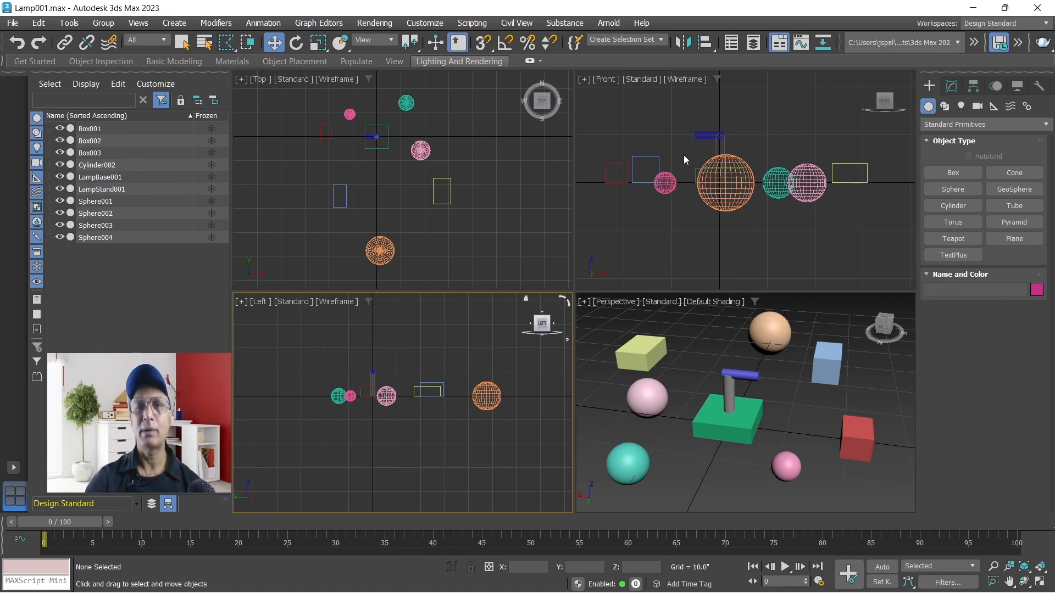
left_click_drag(588, 159, 627, 146)
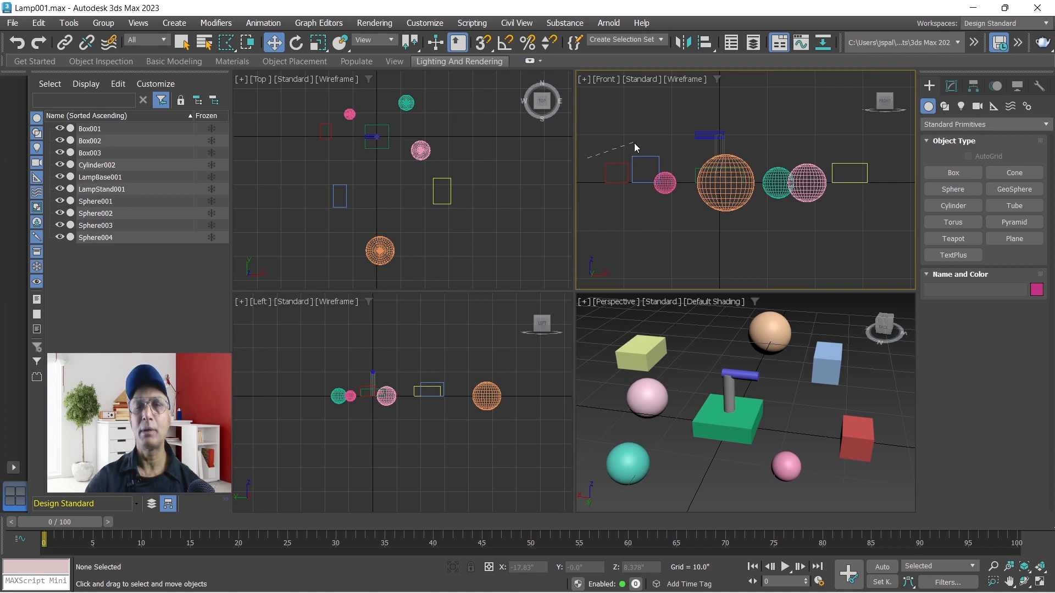
left_click(675, 154)
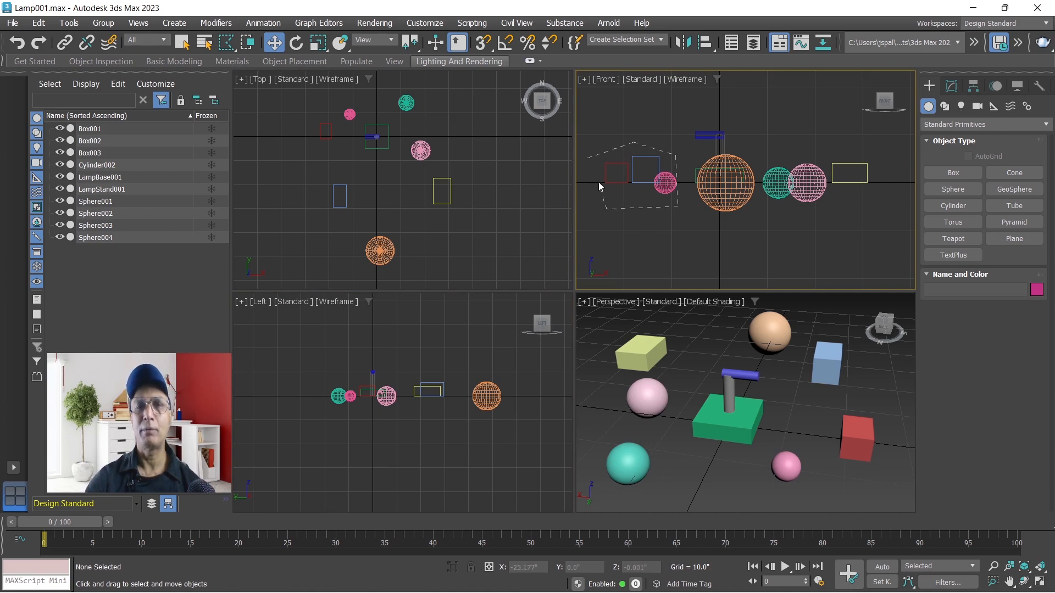
left_click(587, 160)
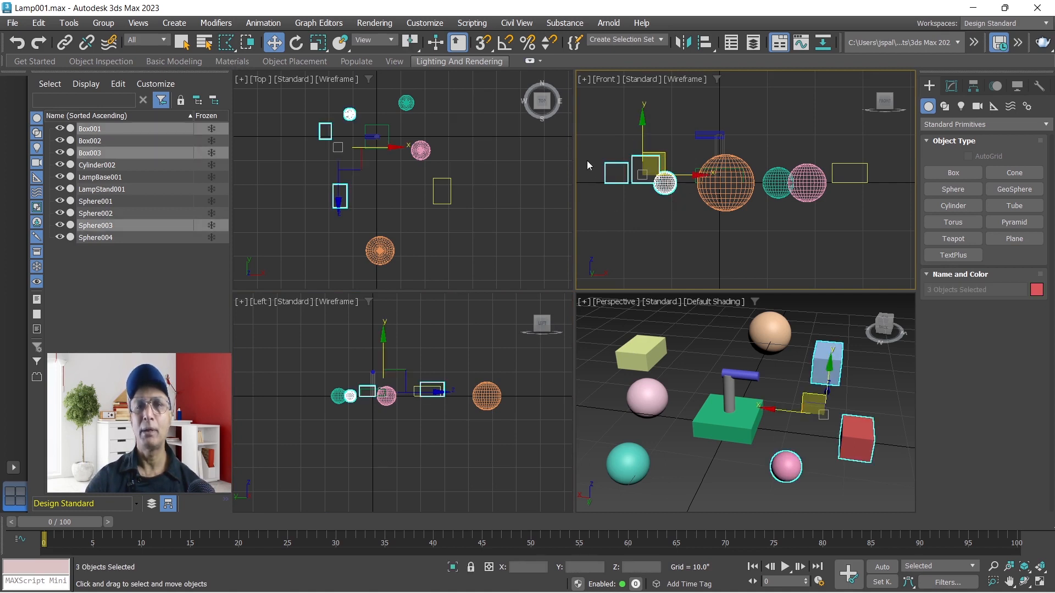
left_click(650, 240)
- Fence-select the yellow box and the pale pink sphere together in Perspective, and clear the selection
left_click_drag(603, 328, 665, 341)
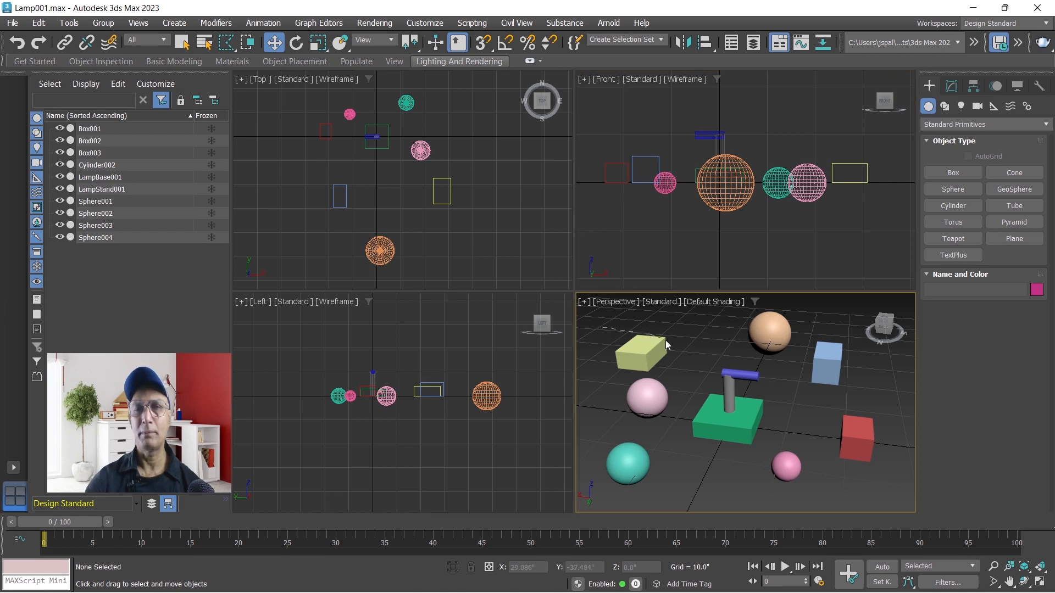
left_click(680, 343)
left_click(664, 374)
left_click(599, 368)
left_click(614, 326)
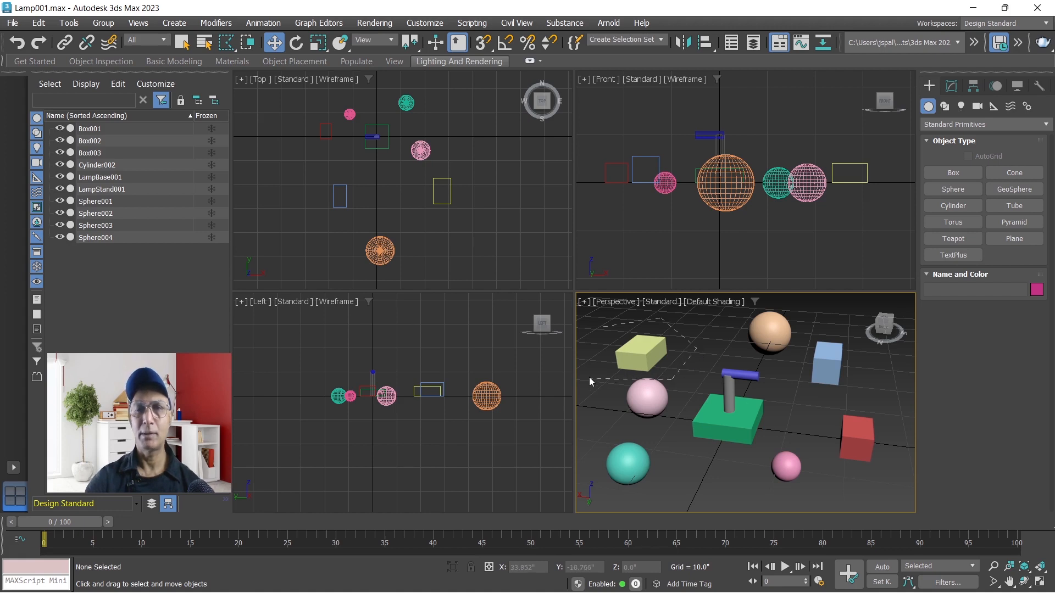
left_click_drag(602, 326, 602, 326)
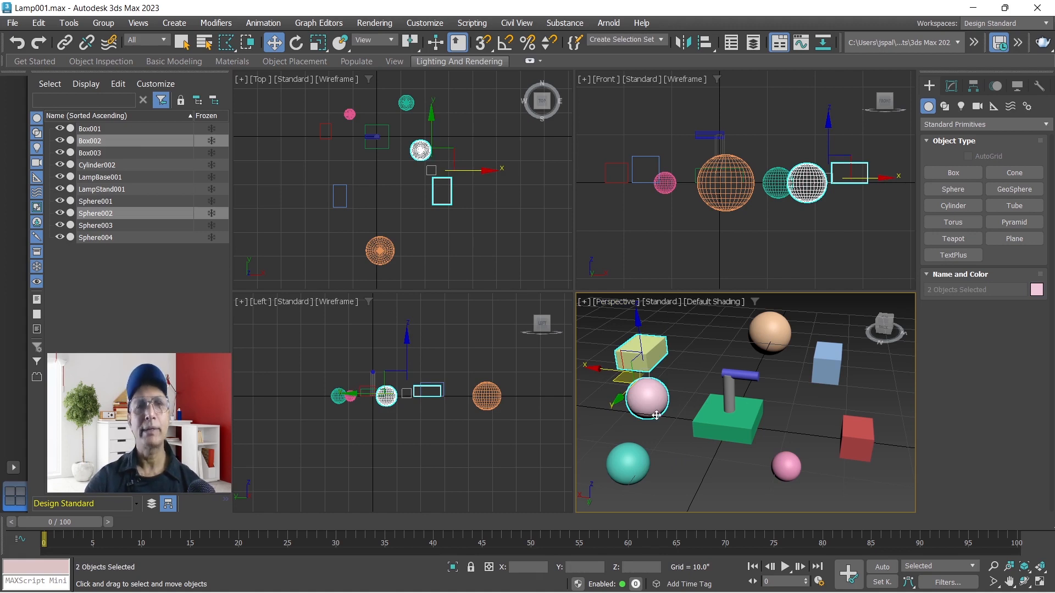
left_click(696, 463)
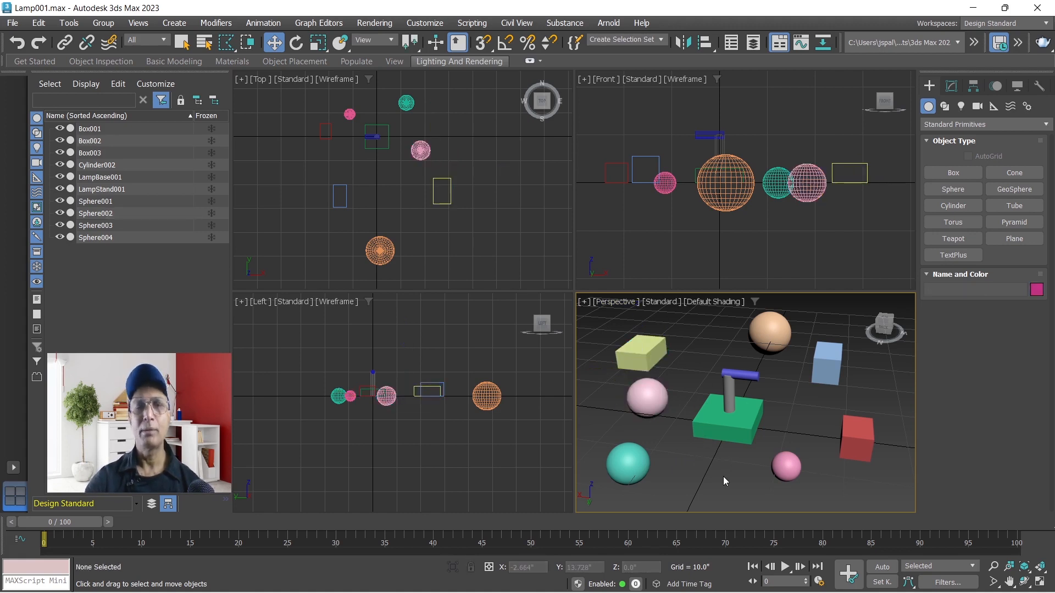
- Change to a lasso selection region and lasso the yellow box, pale pink sphere and teal sphere in Perspective
left_click_drag(226, 42, 225, 126)
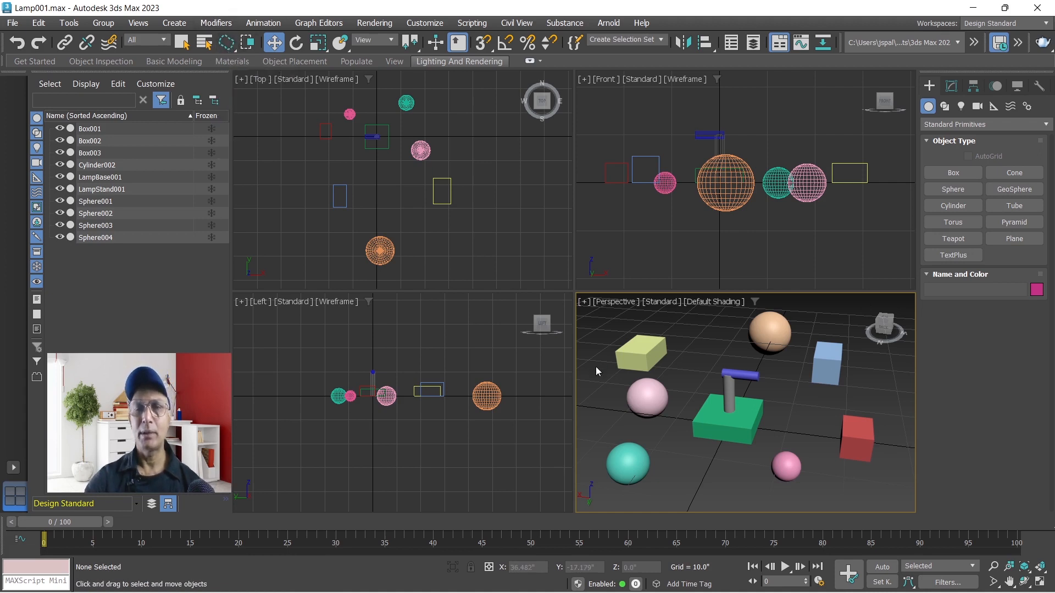
left_click_drag(596, 367, 625, 324)
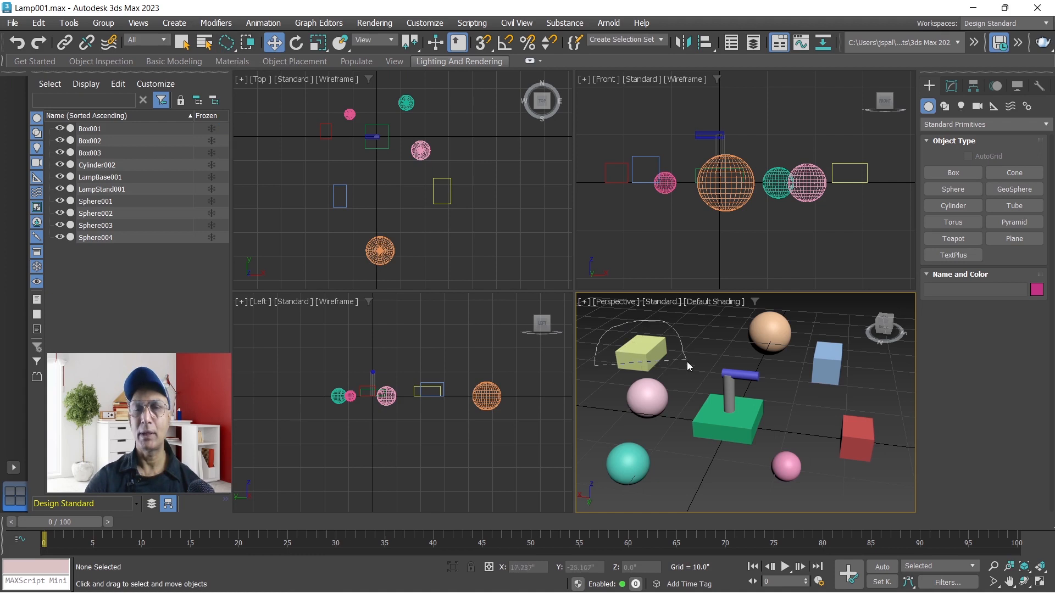
mouse_move(687, 362)
left_mouse_down()
mouse_move(675, 447)
mouse_move(648, 493)
mouse_move(605, 490)
mouse_move(597, 434)
left_mouse_up()
left_click_drag(598, 373, 596, 348)
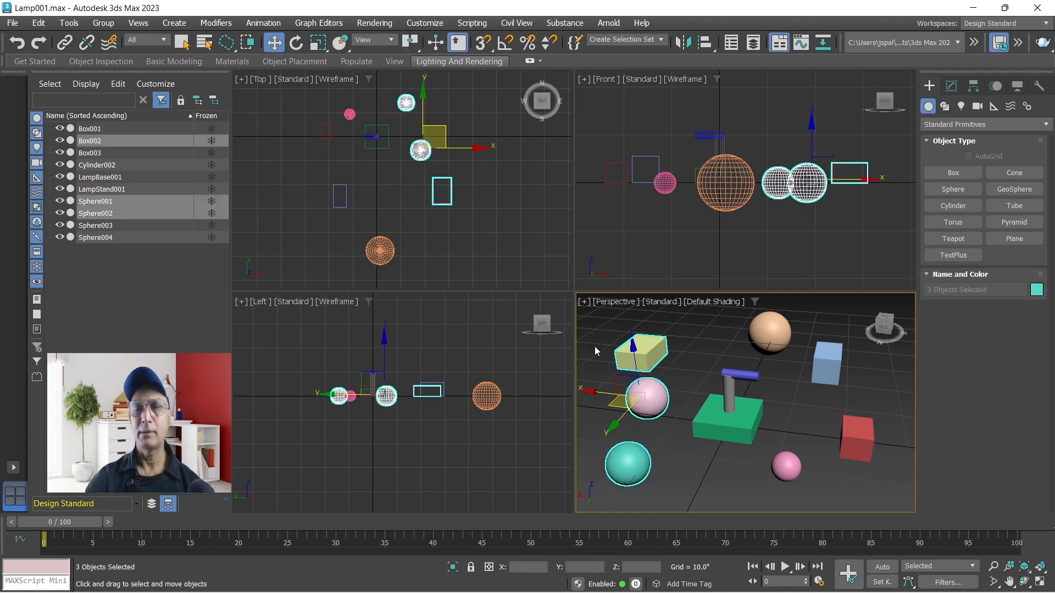
- In the Front view, lasso the yellow box with the teal and pale pink spheres, and separately the red and blue boxes with the magenta sphere
left_click(793, 212)
mouse_move(849, 140)
left_mouse_down()
mouse_move(789, 197)
mouse_move(902, 192)
mouse_move(827, 124)
left_mouse_up()
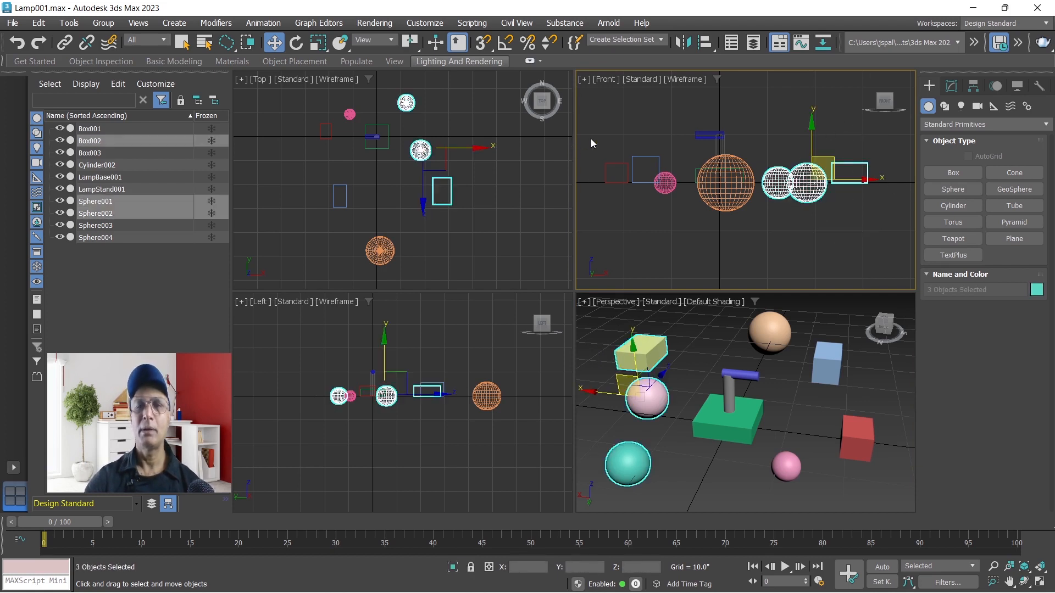
left_click_drag(592, 137, 592, 138)
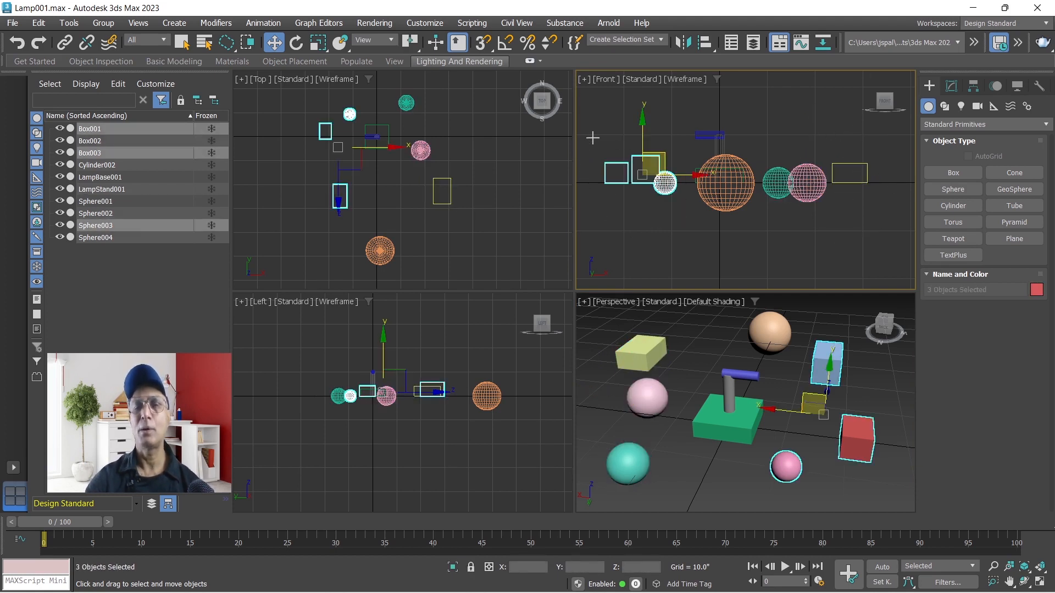
- In the Left view, lasso all the objects except the orange sphere, and separately lasso the orange sphere
left_click_drag(329, 355, 423, 413)
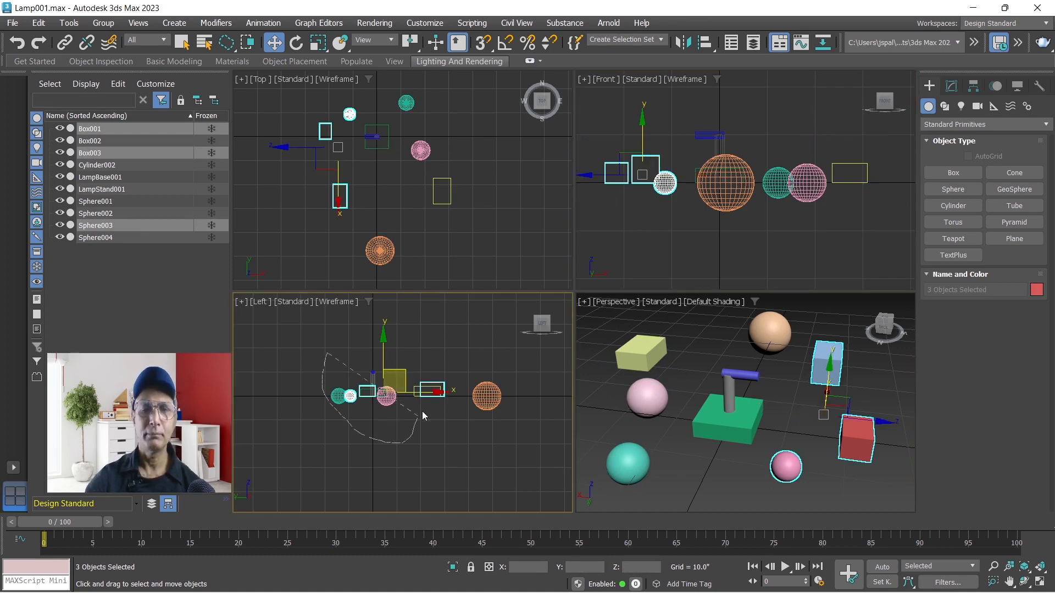
left_click_drag(326, 319, 329, 316)
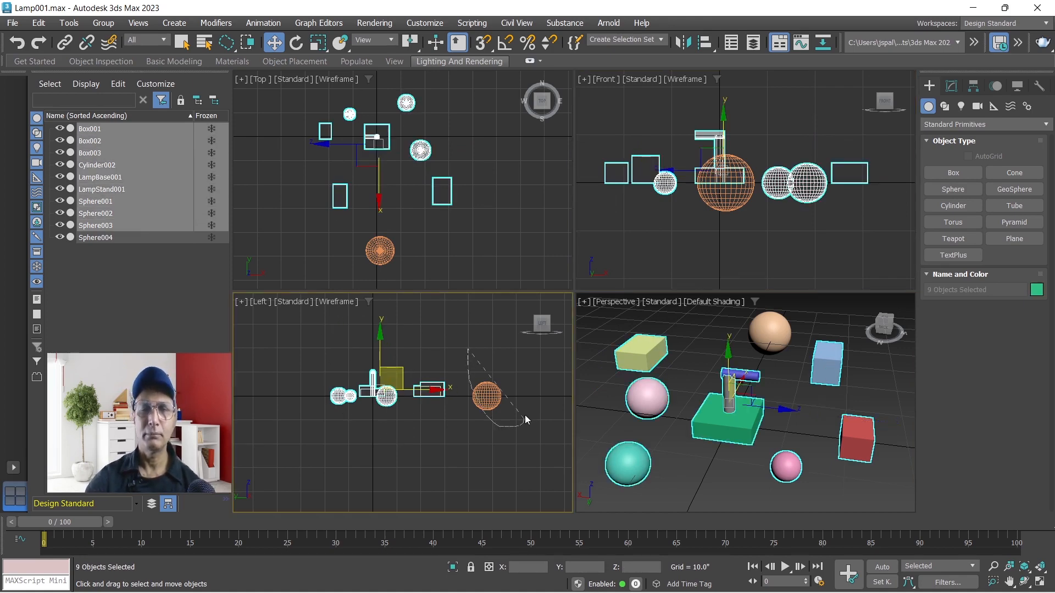
left_click_drag(526, 415, 486, 345)
- Clear the selection, lasso the blue box and orange sphere in the Top view, and deselect them
left_click(477, 275)
left_click(413, 437)
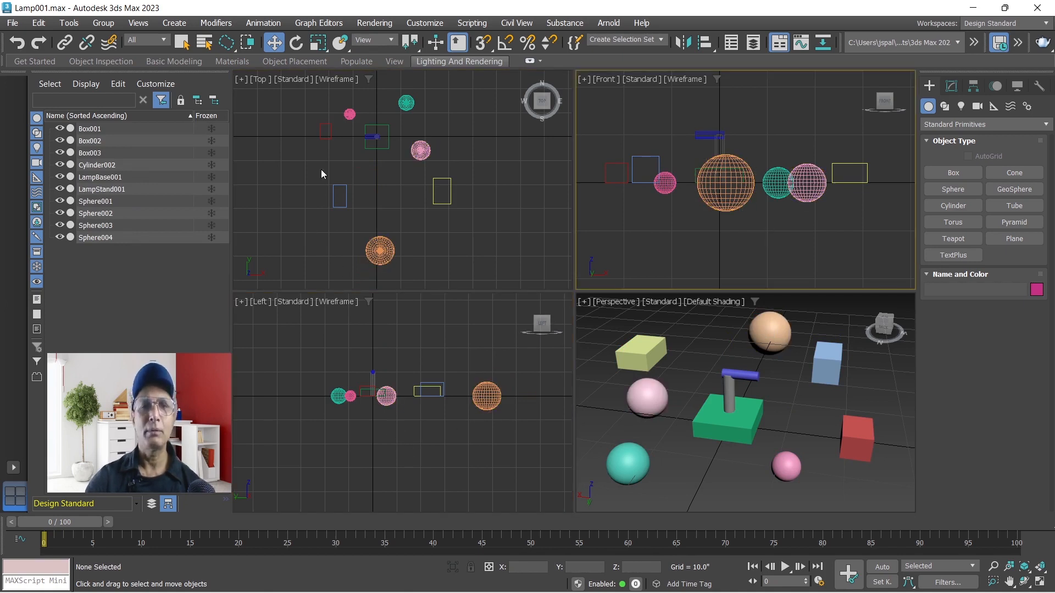
mouse_move(319, 173)
left_mouse_down()
mouse_move(369, 189)
mouse_move(322, 284)
mouse_move(348, 173)
left_mouse_up()
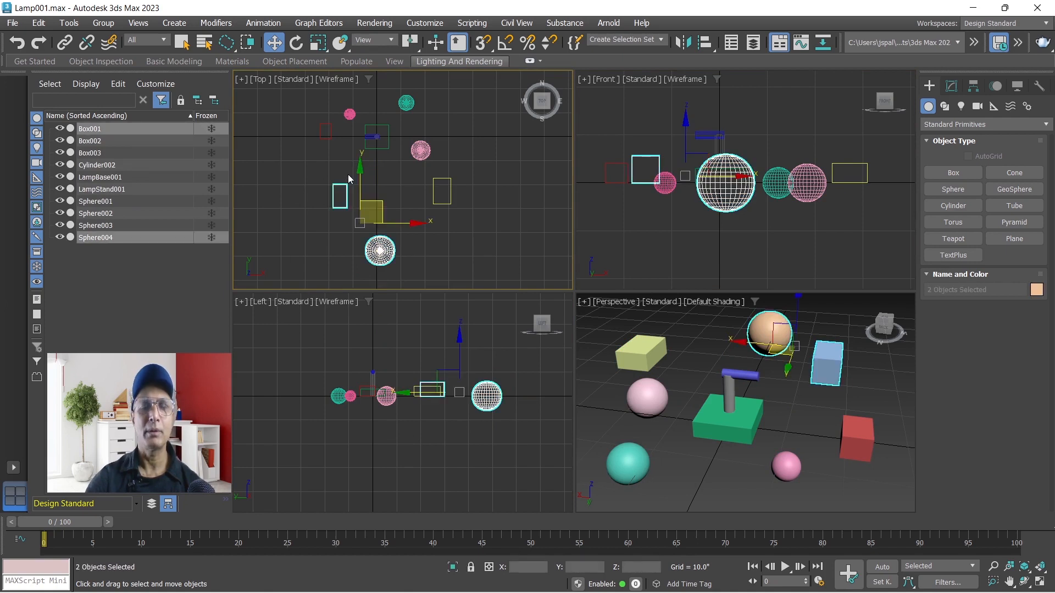
left_click(457, 276)
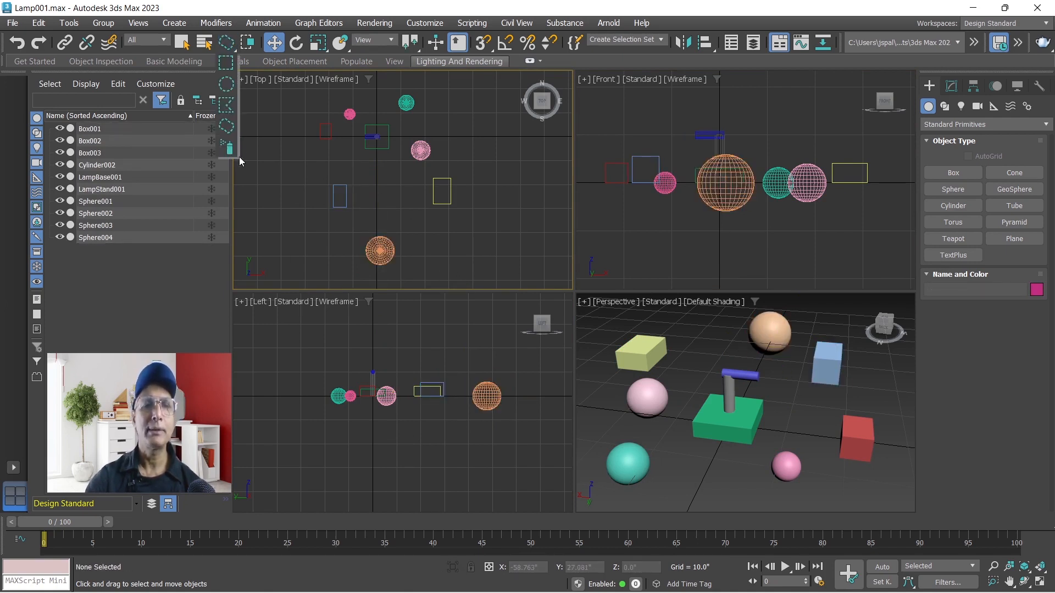
- Change to a paint selection region, select the orange sphere and brush near the yellow box in the Top view, clearing each selection
left_click_drag(239, 160, 230, 148)
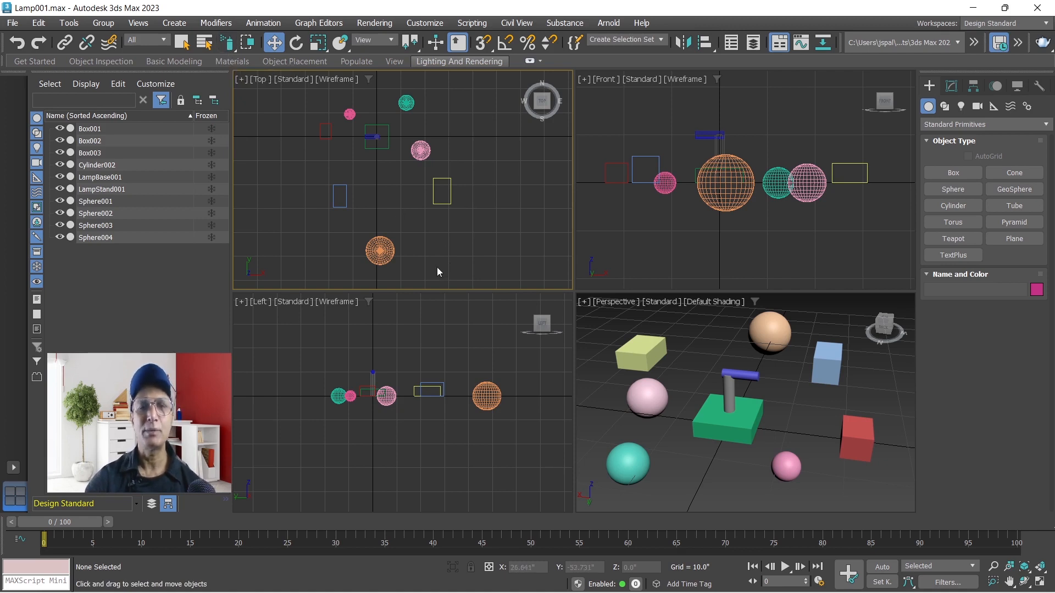
left_click(384, 253)
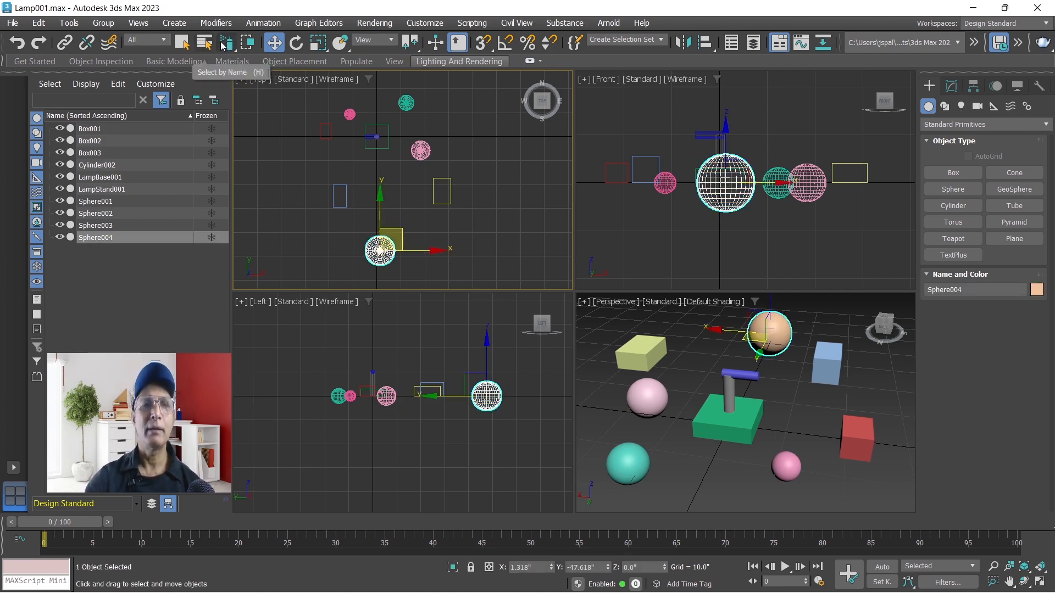
left_click(520, 251)
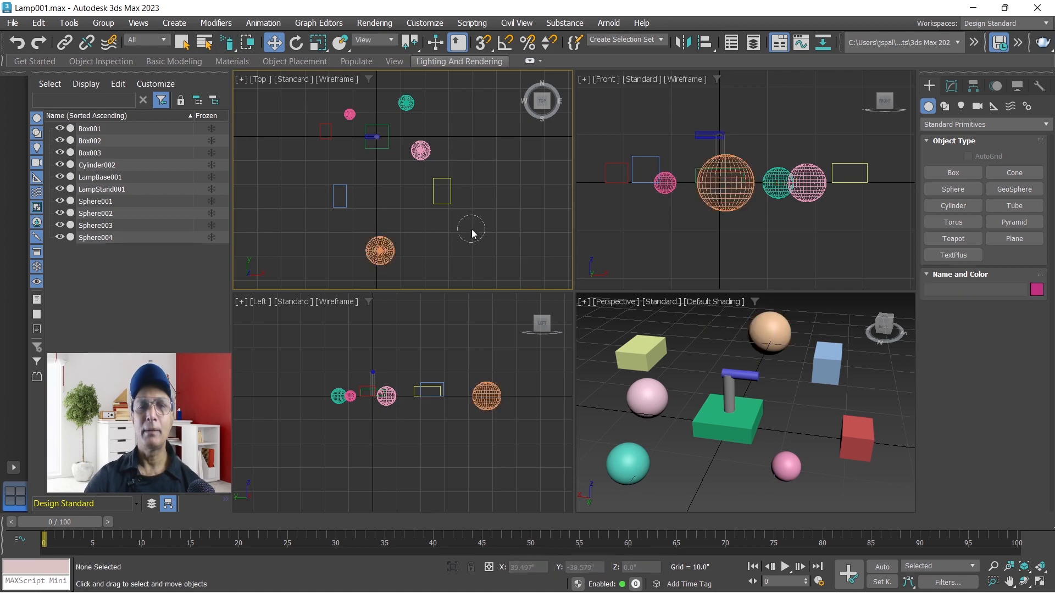
left_click_drag(426, 172, 466, 230)
left_click(626, 246)
- In the Front view, paint-select the orange, teal and pale pink spheres with the yellow box, and separately sweep across the whole row, clearing each selection
left_click(720, 208)
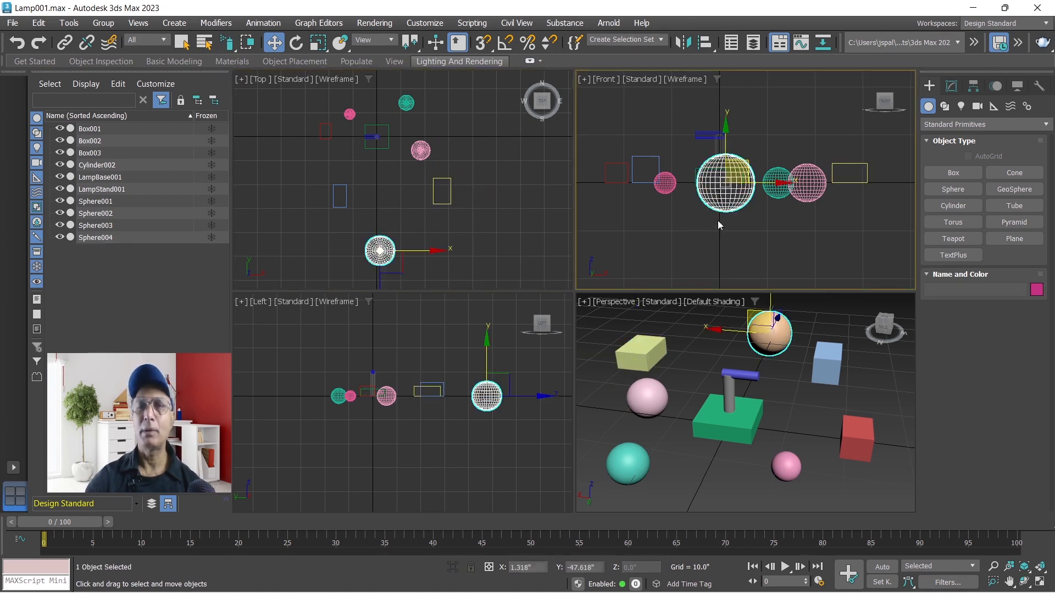
left_click(779, 197, "ctrl")
left_click(820, 195, "ctrl")
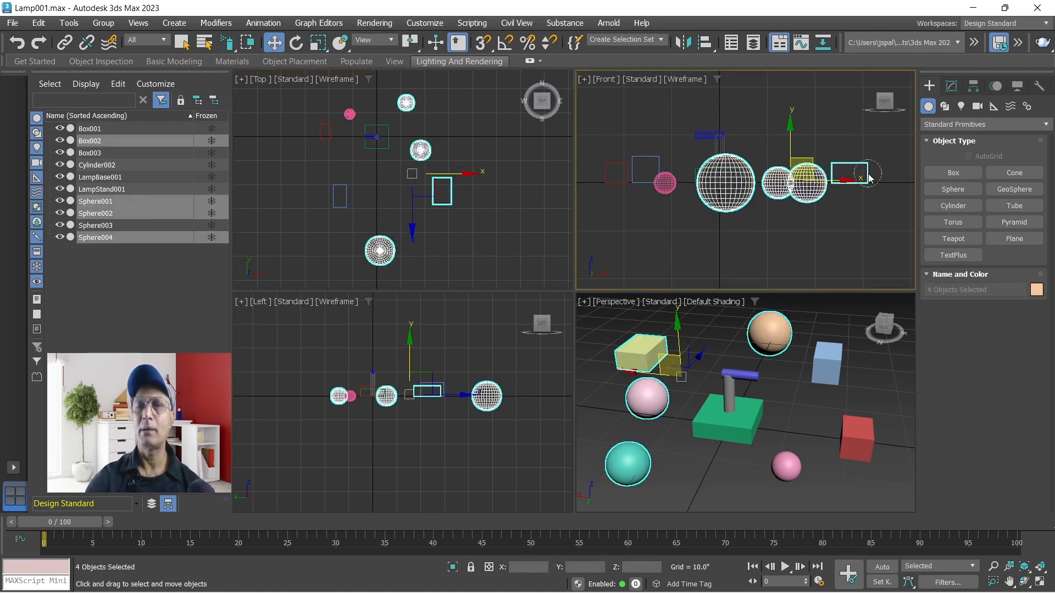
left_click(661, 229)
mouse_move(617, 216)
left_mouse_down()
mouse_move(684, 190)
mouse_move(805, 181)
mouse_move(873, 205)
mouse_move(869, 159)
left_mouse_up()
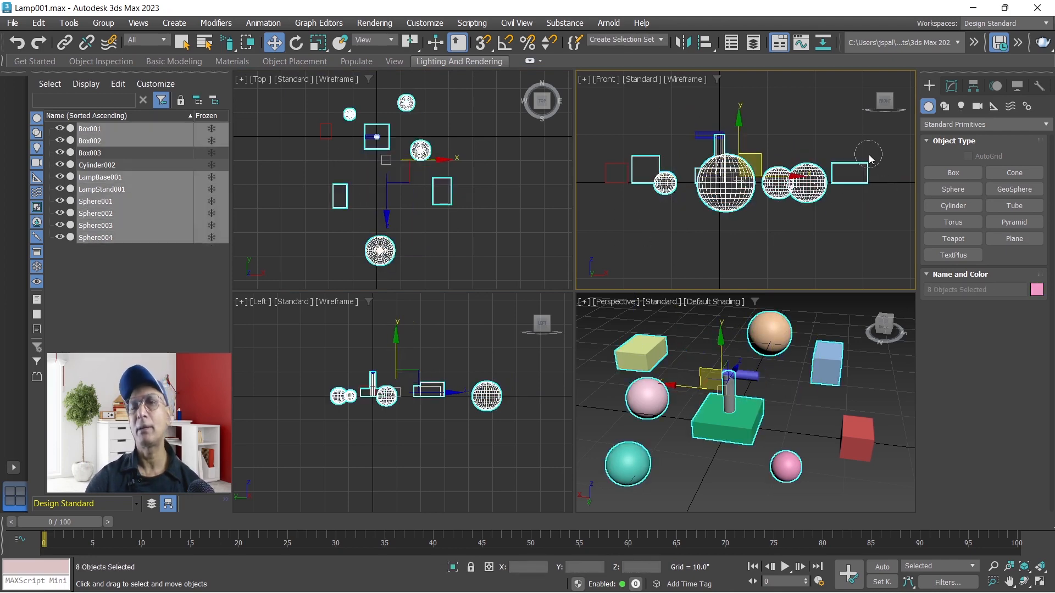
left_click(872, 212)
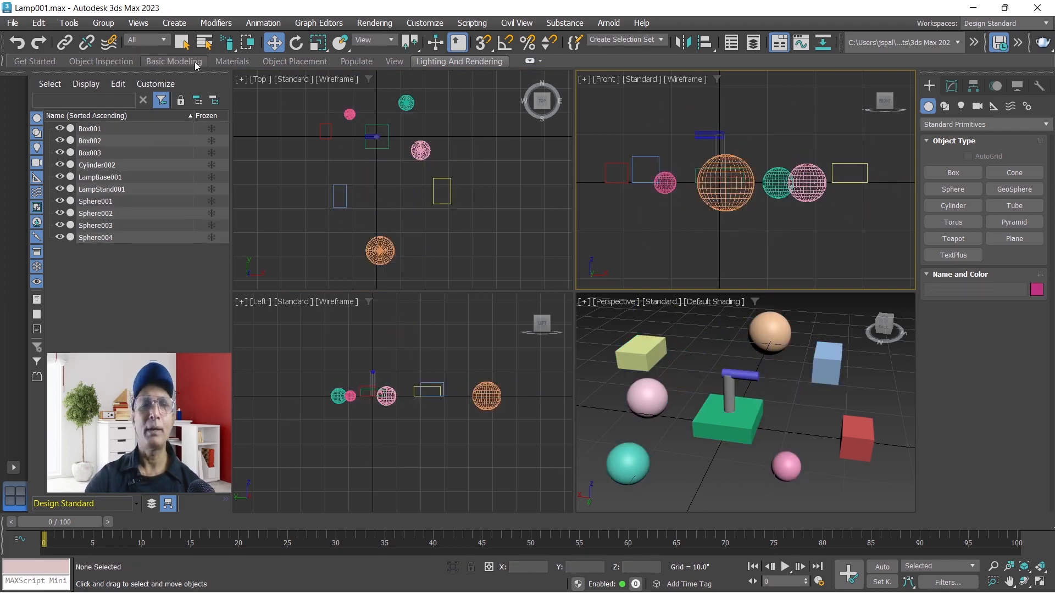
- Return to the lasso selection region, lasso around the yellow box area in Perspective, and clear the selection
left_click_drag(228, 44, 231, 126)
mouse_move(604, 358)
left_mouse_down()
mouse_move(690, 367)
mouse_move(634, 433)
mouse_move(597, 413)
left_mouse_up()
left_click(699, 481)
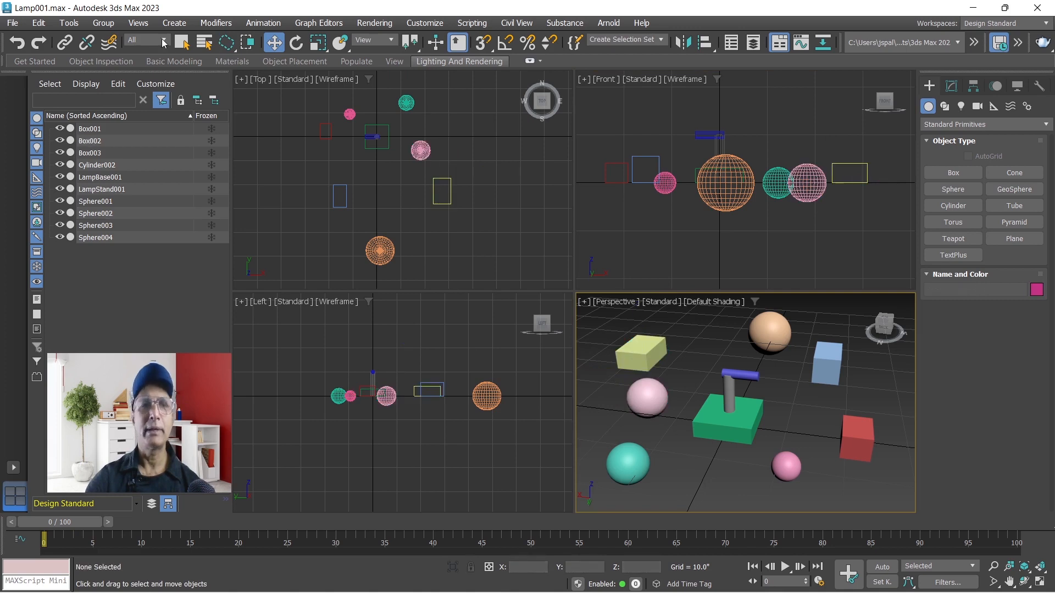
- Return to the paint selection region, brush over the spheres, red box, lamp base and lamp stand in the Left view, and clear the selection
left_click_drag(226, 42, 224, 148)
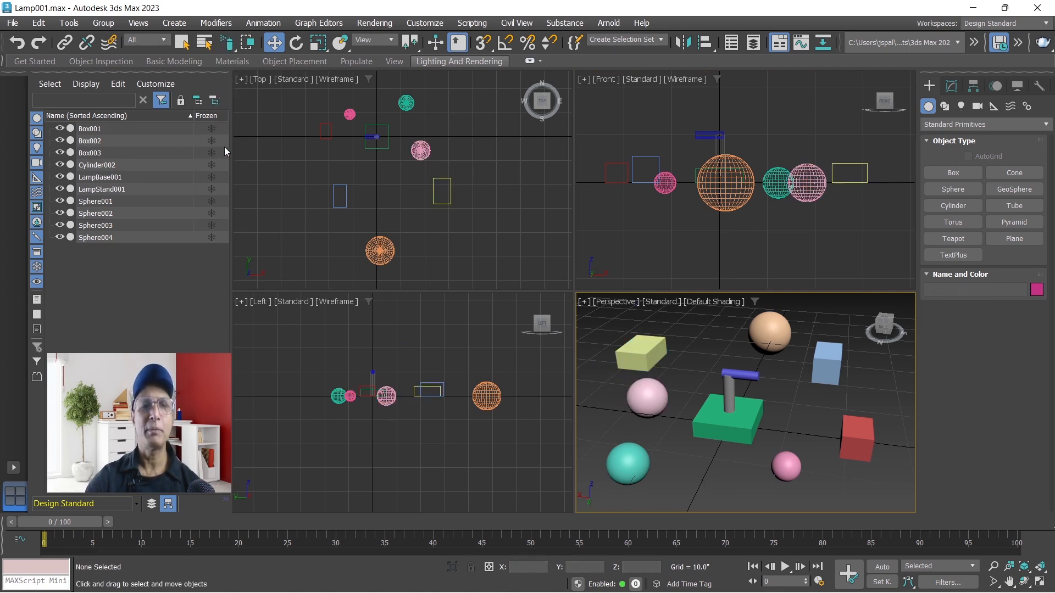
mouse_move(333, 414)
left_mouse_down()
mouse_move(346, 397)
mouse_move(434, 427)
mouse_move(503, 401)
mouse_move(358, 360)
mouse_move(362, 429)
left_mouse_up()
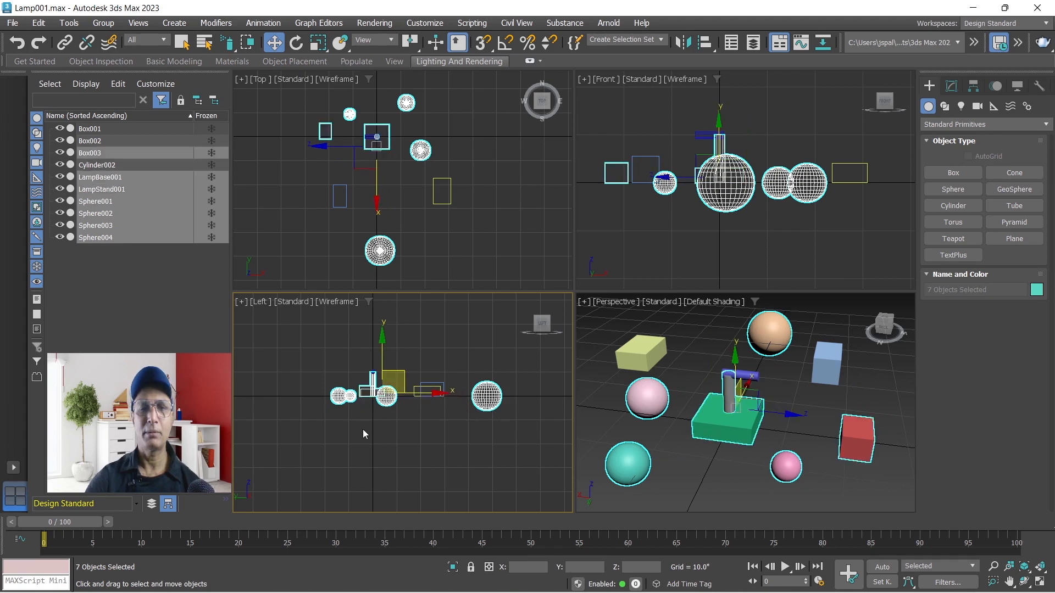
left_click(746, 238)
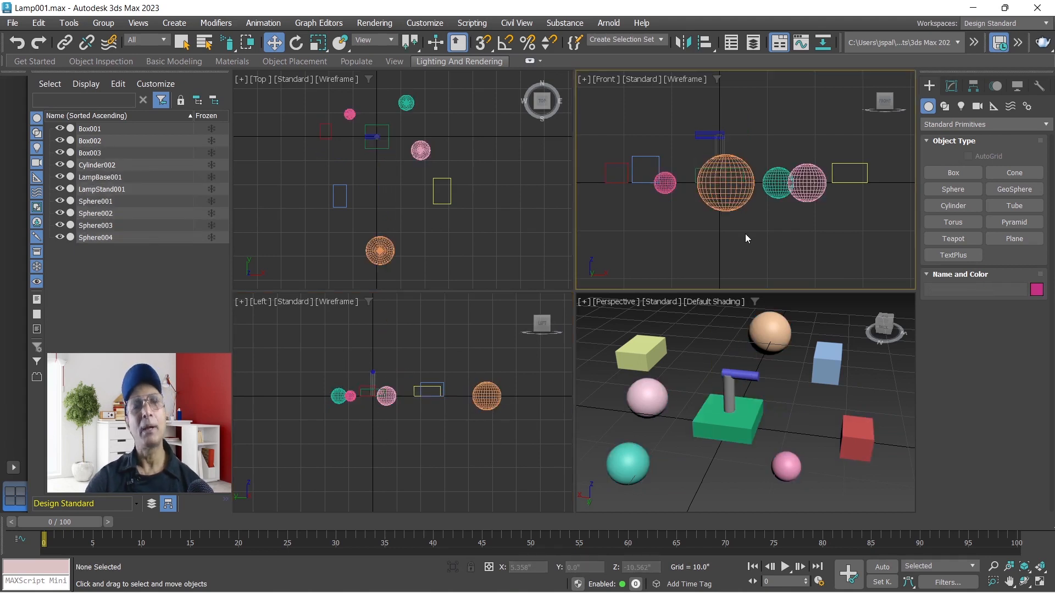
- Restore the rectangular selection region, drag it over the yellow box, pale pink sphere and teal sphere in Perspective, and clear the selection
left_click(229, 48)
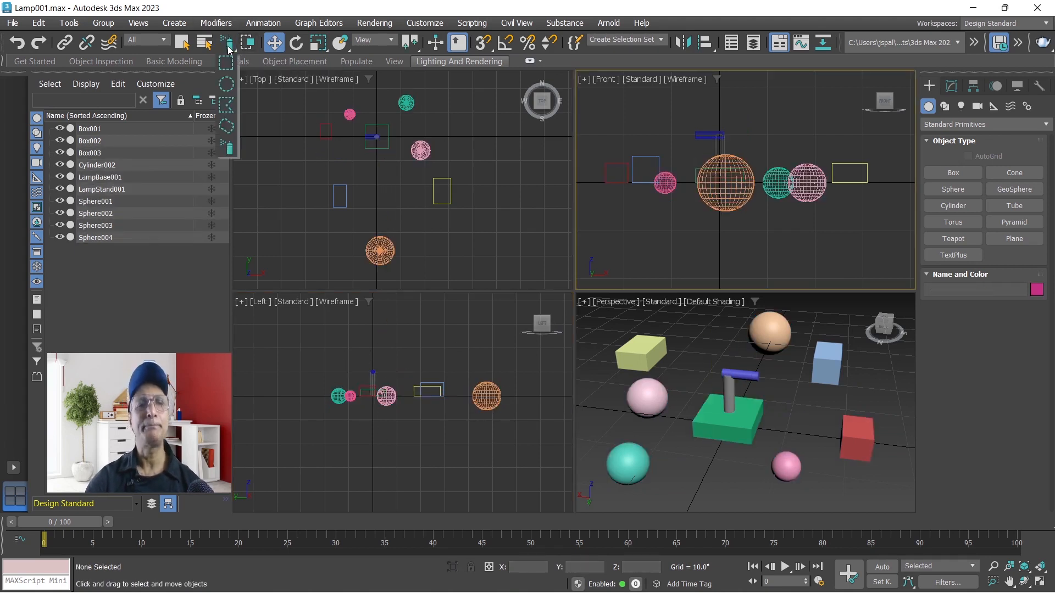
left_click_drag(228, 48, 226, 63)
left_click_drag(592, 335, 672, 455)
left_click(700, 483)
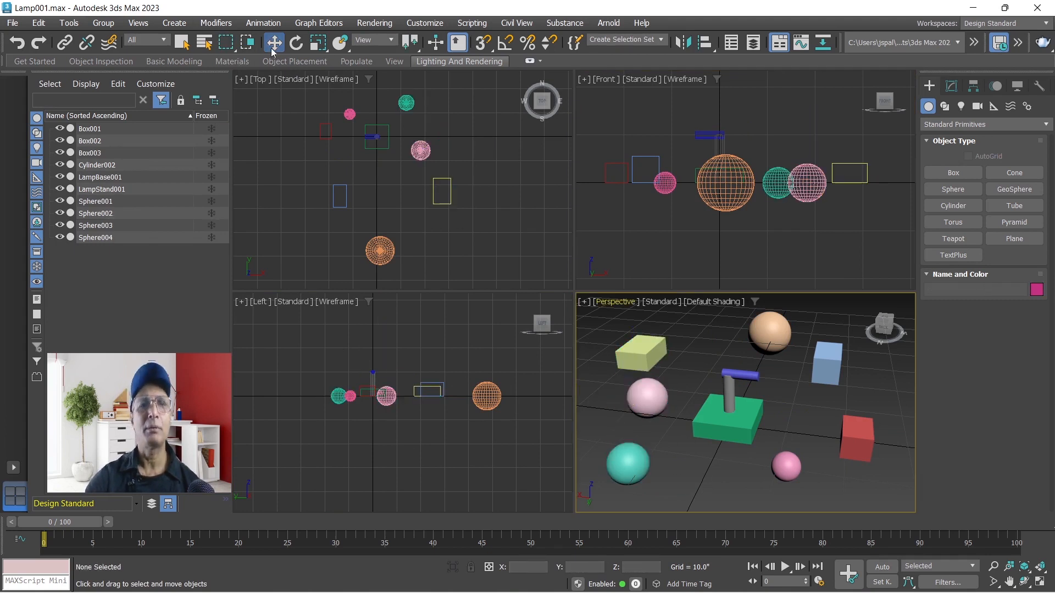
- Select the yellow box in Perspective and add the pale pink, teal and orange spheres, plus the magenta sphere in the Front view
left_click(641, 358)
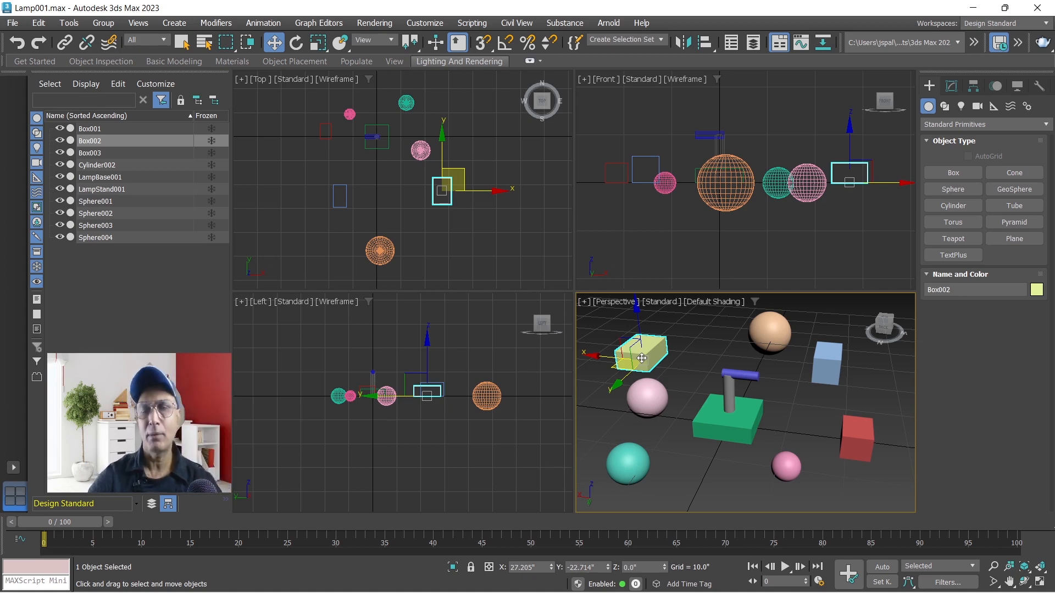
left_click(655, 400, "ctrl")
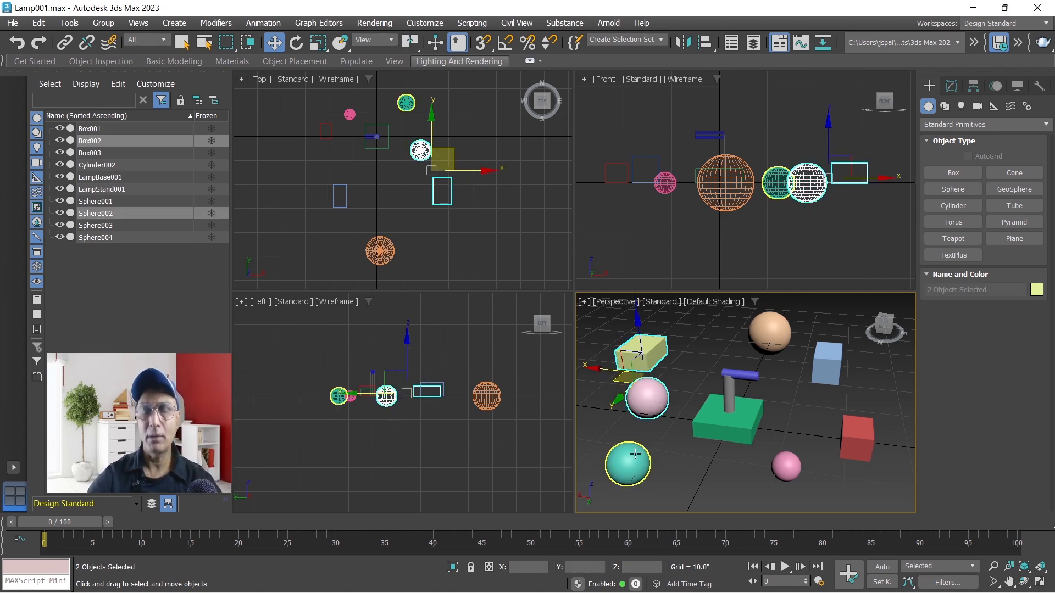
left_click(635, 453, "ctrl")
left_click(767, 322, "ctrl")
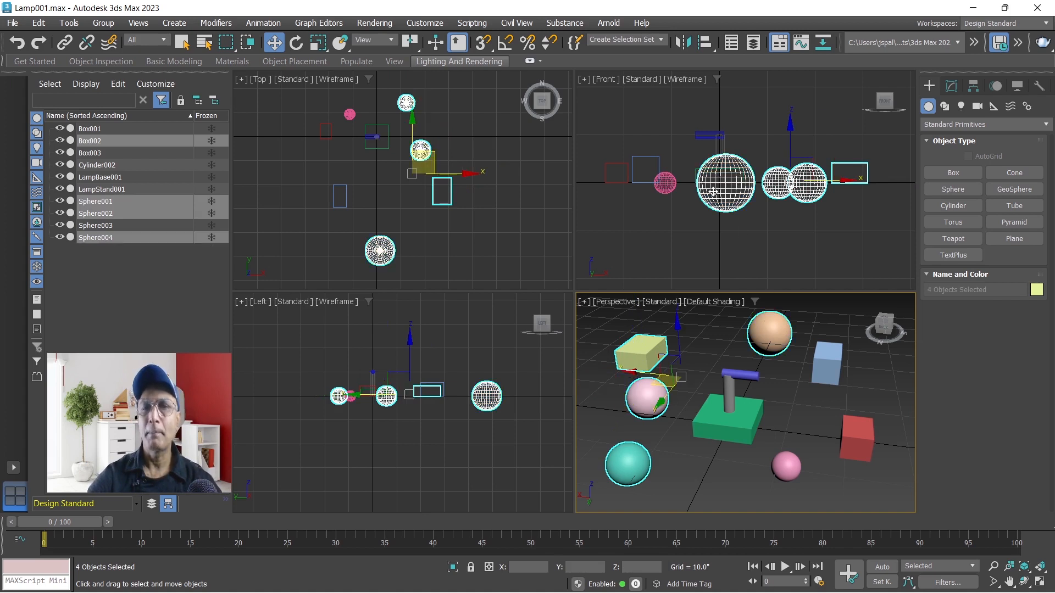
left_click(665, 185, "ctrl")
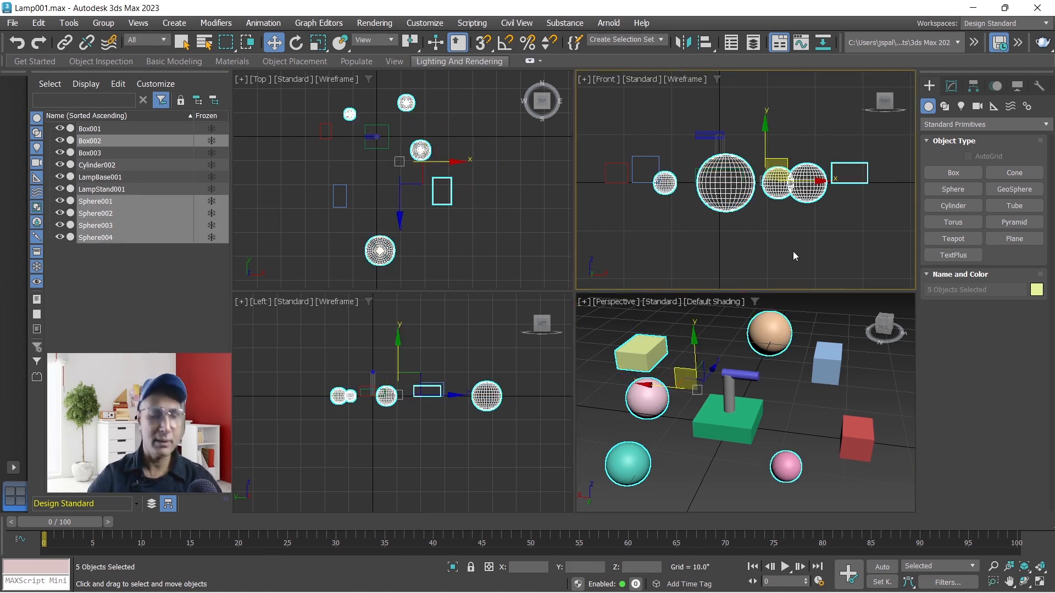
- Remove the teal sphere, pale pink sphere and yellow box from the selection one by one, and clear the remaining selection
left_click(777, 180, "ctrl")
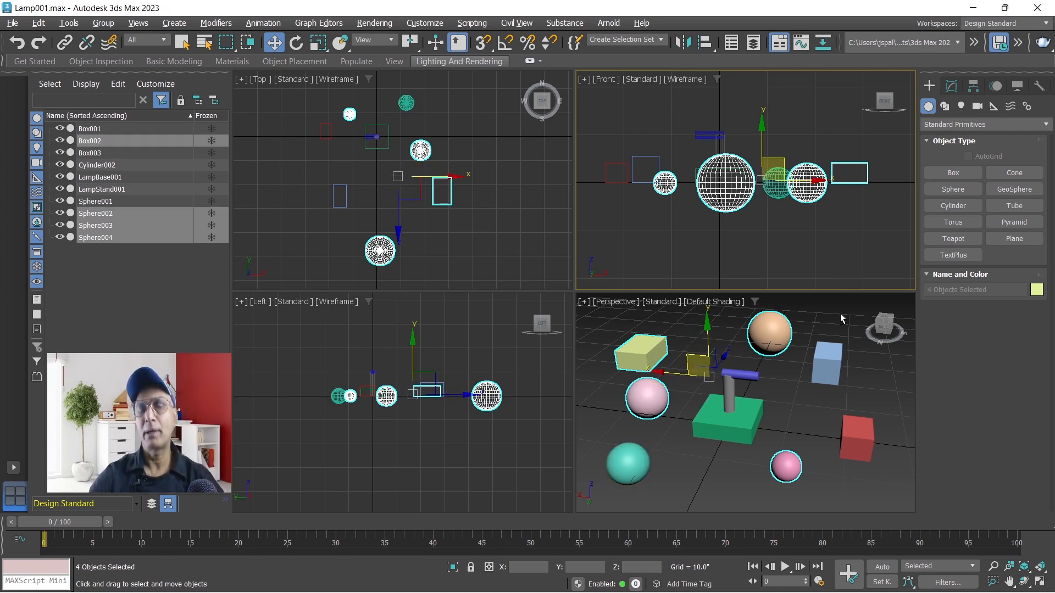
left_click(656, 405, "ctrl")
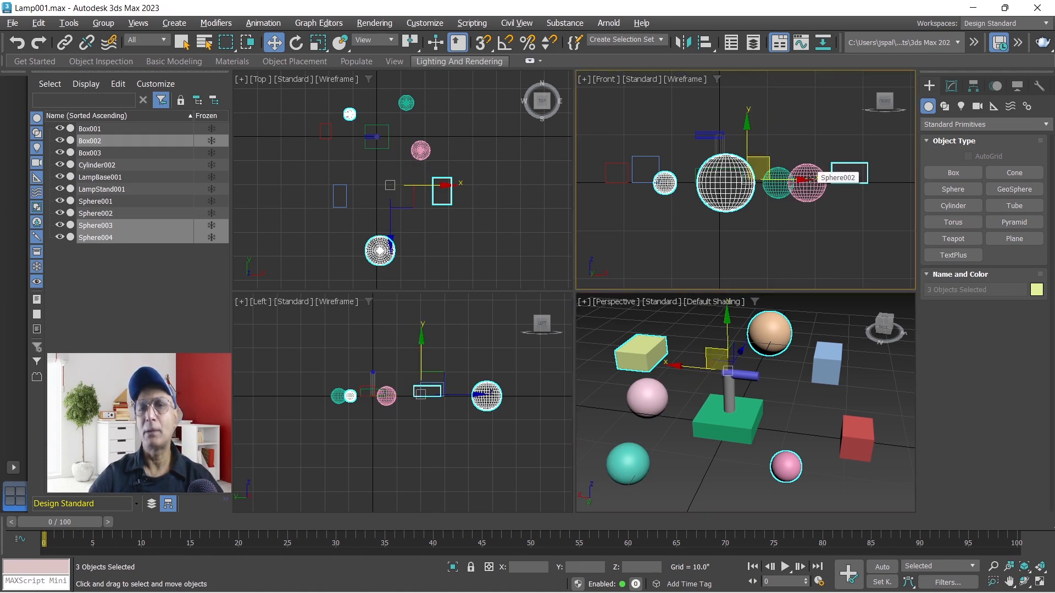
left_click(855, 180, "ctrl")
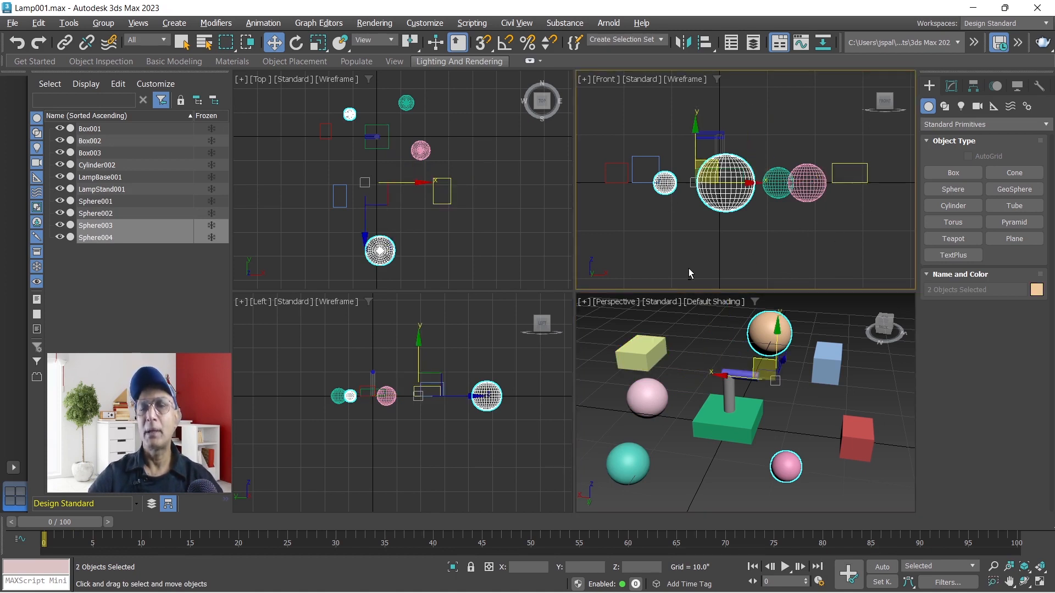
left_click(792, 257)
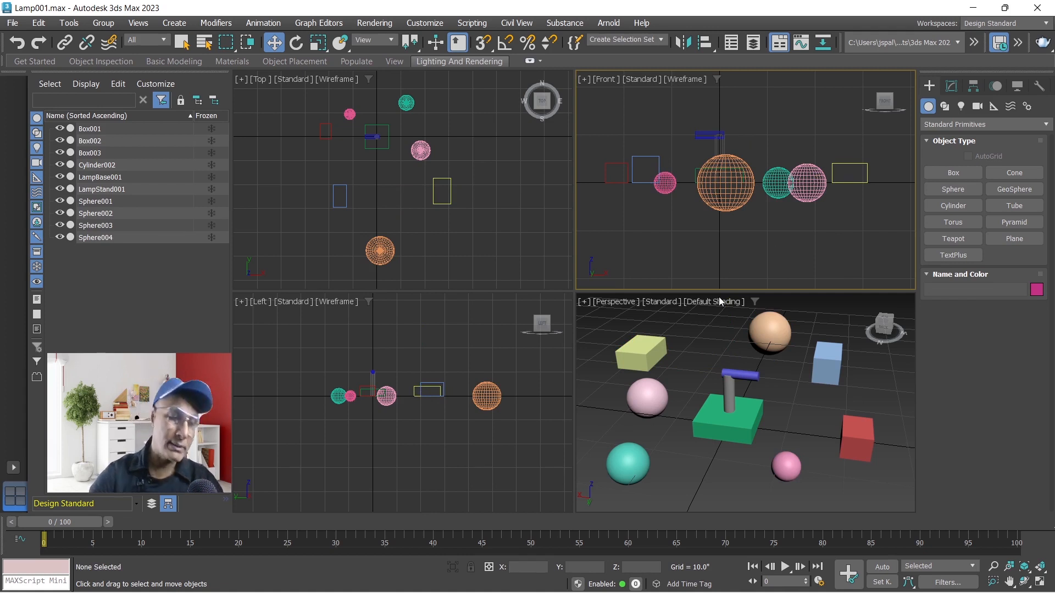
- Select the yellow box in Perspective, add the pale pink and teal spheres, lamp base, blue cylinder and orange sphere, and clear the selection
left_click(647, 350)
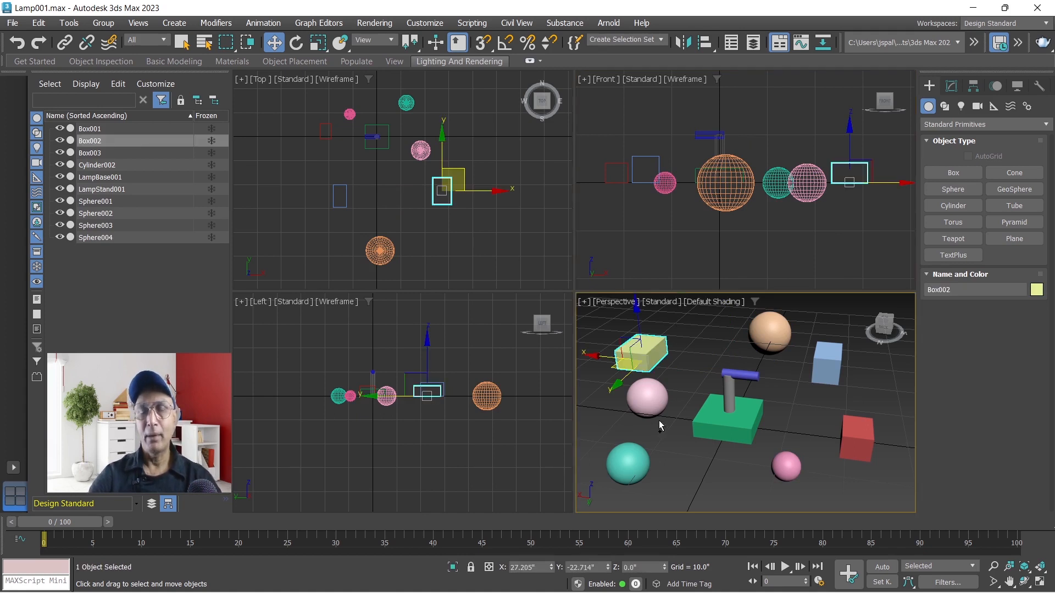
left_click(649, 398)
left_click(636, 467, "ctrl")
left_click(730, 422, "ctrl")
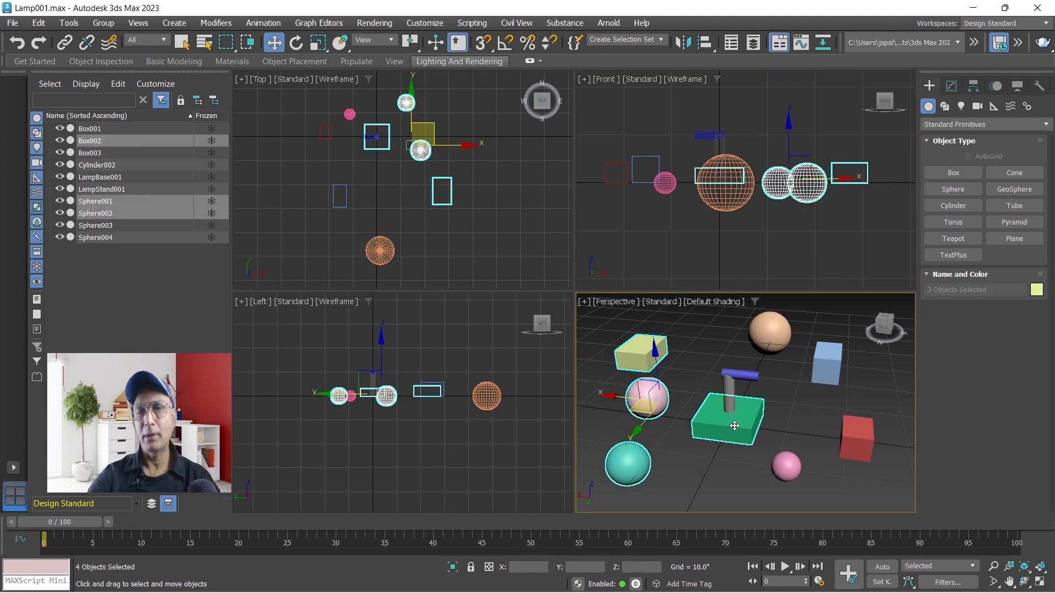
left_click(740, 376, "ctrl")
left_click(773, 342, "ctrl")
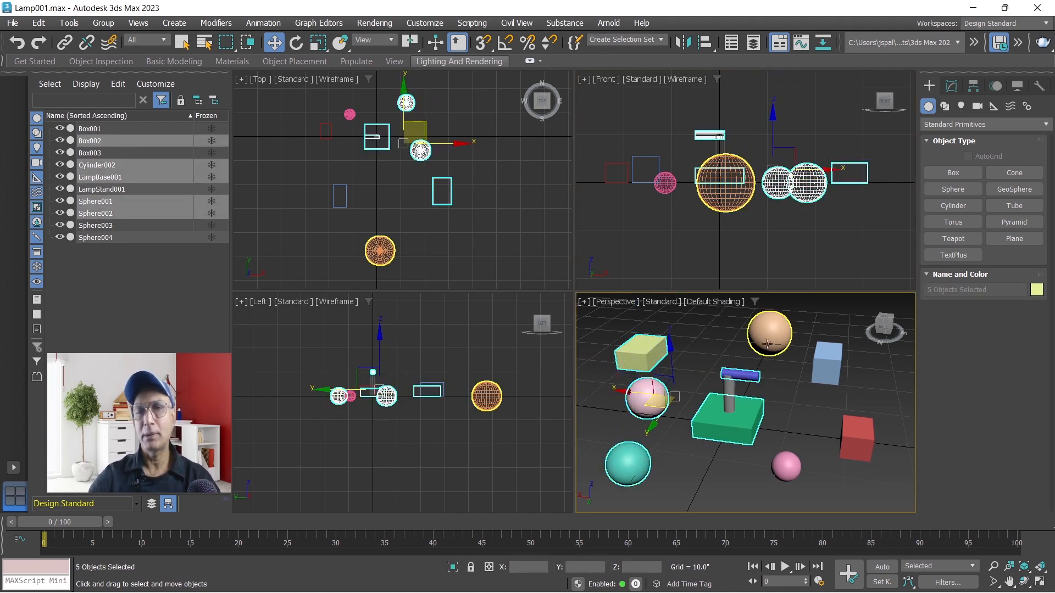
left_click(707, 484)
left_click(458, 298)
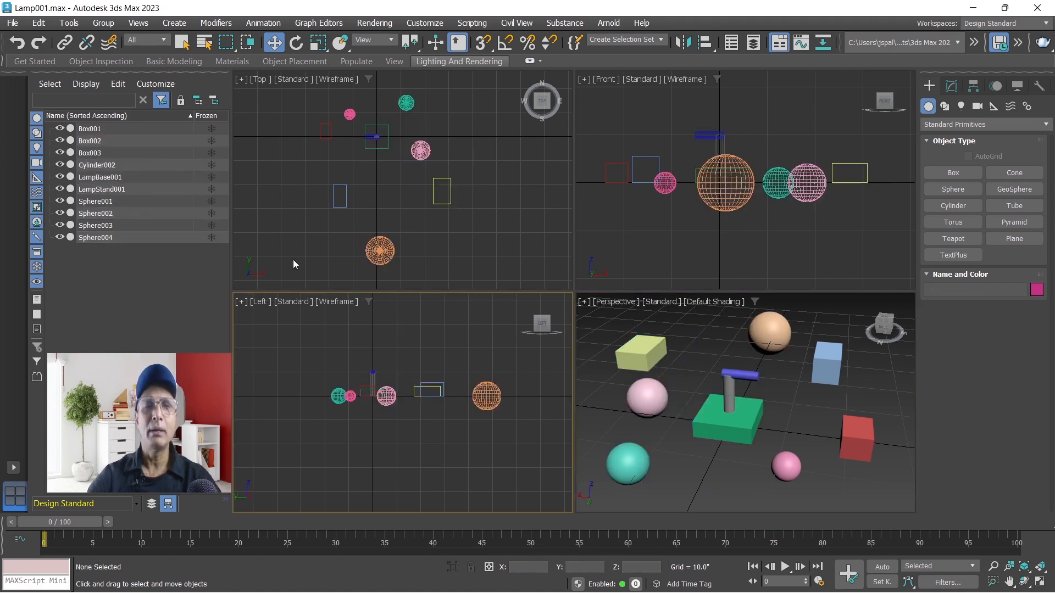
- Select the yellow box in the Top view and add the lamp base and the blue box to the selection
left_click(492, 257)
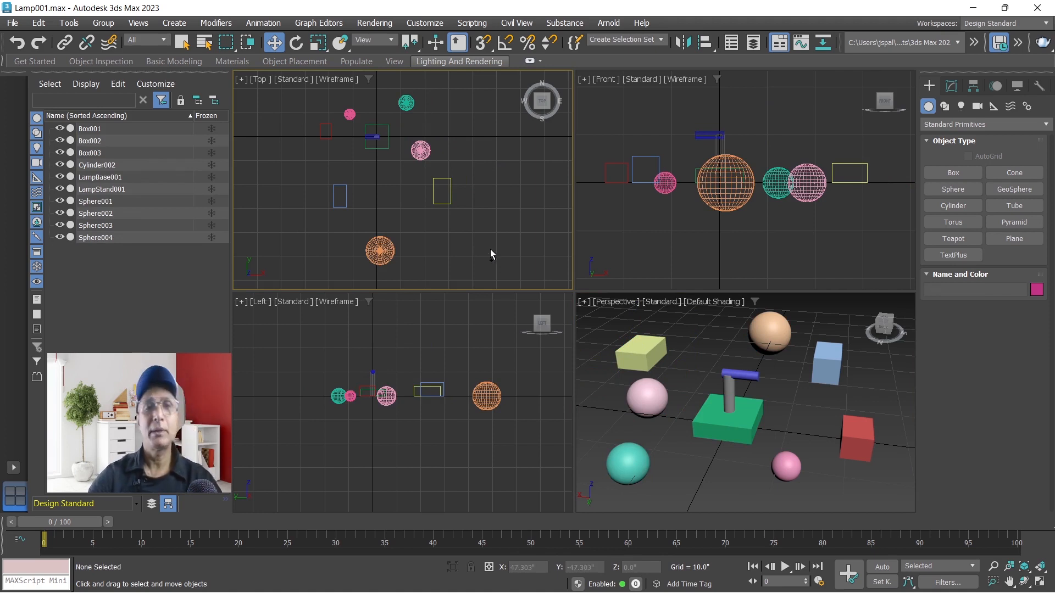
left_click(452, 204)
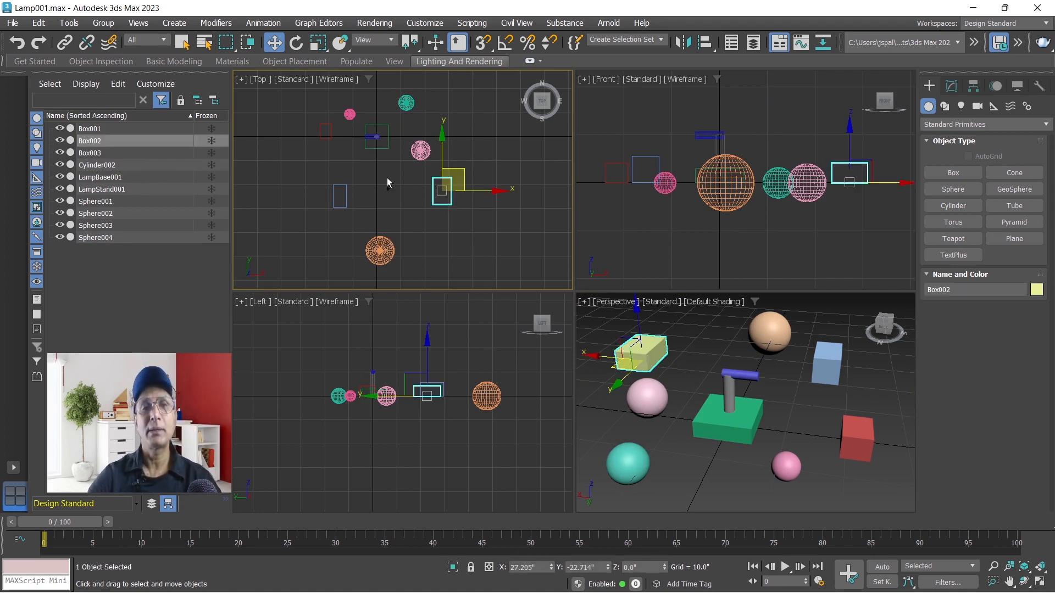
left_click(387, 150, "ctrl")
left_click(340, 208, "ctrl")
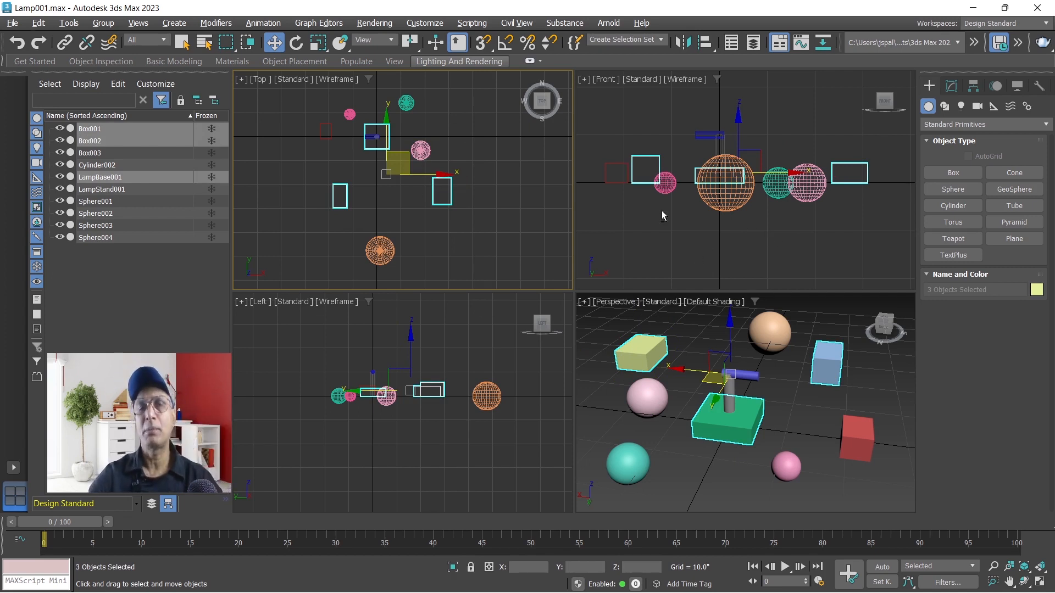
- Activate the Front view, remove the lamp base from the selection in Perspective, and deselect the two remaining boxes
right_click(709, 186)
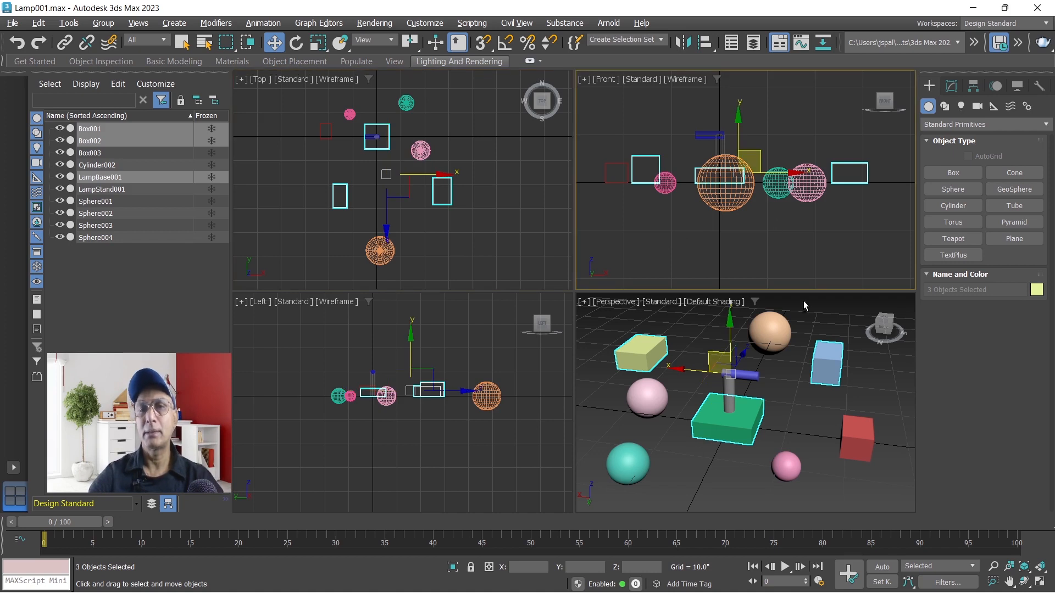
left_click(715, 437, "ctrl")
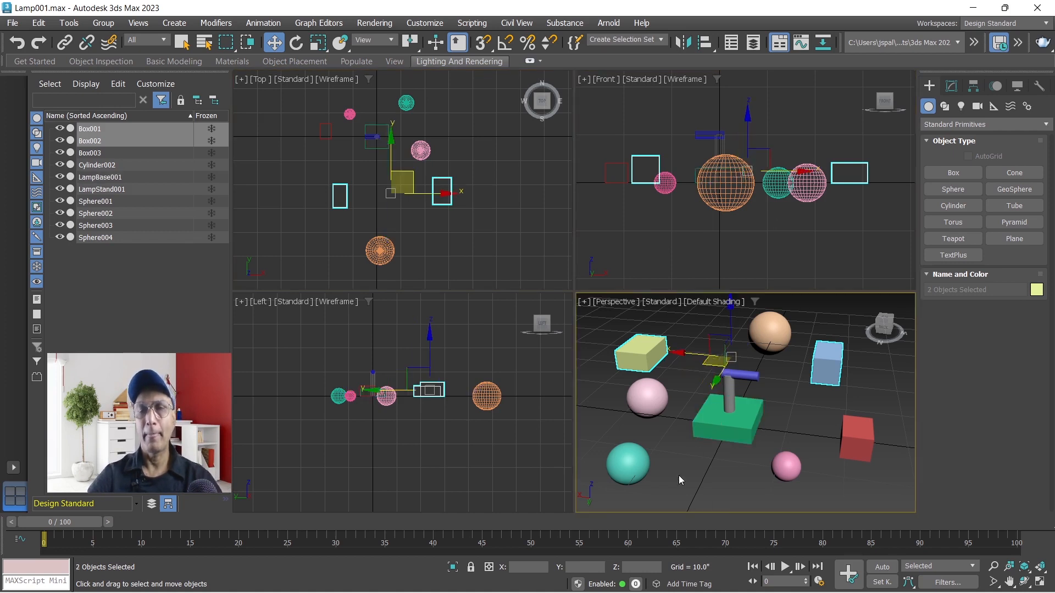
left_click(679, 460)
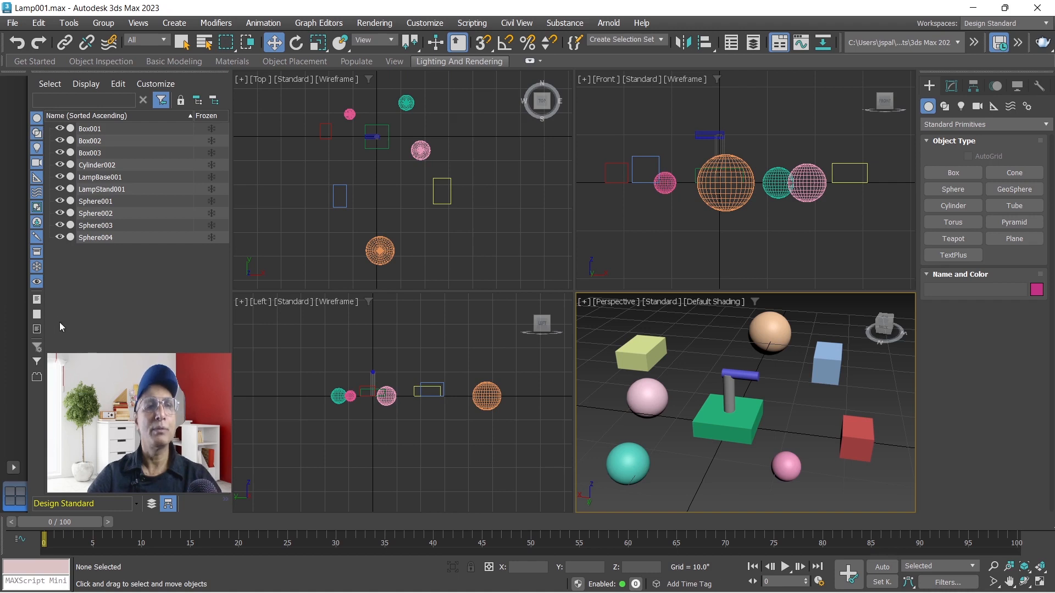
- Select Sphere004, LampStand001 and Cylinder002 individually by name in the Scene Explorer, and clear the selection
left_click(100, 239)
left_click(98, 189)
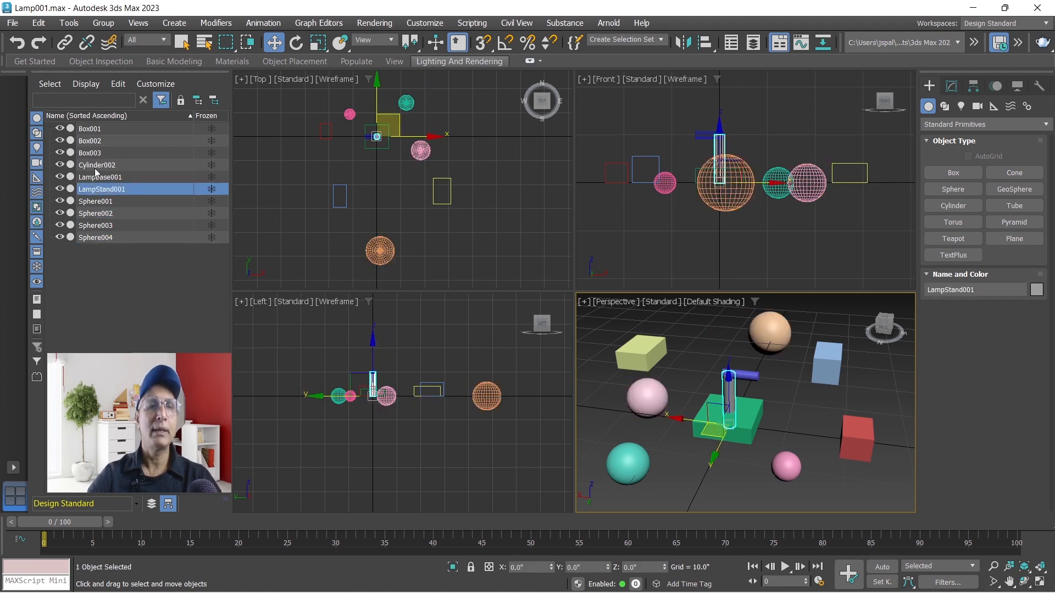
left_click(96, 166)
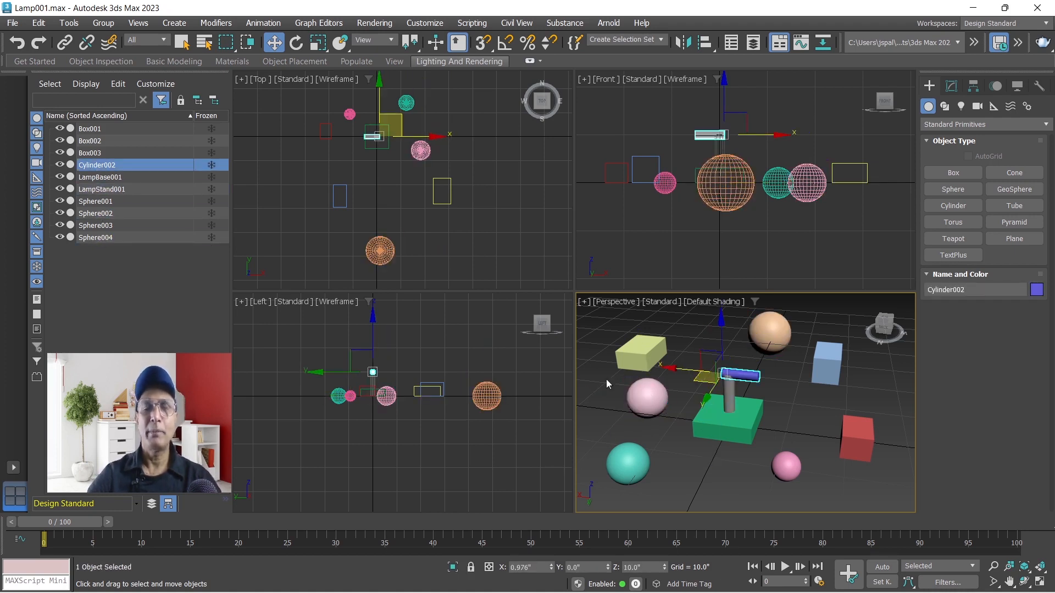
left_click(167, 321)
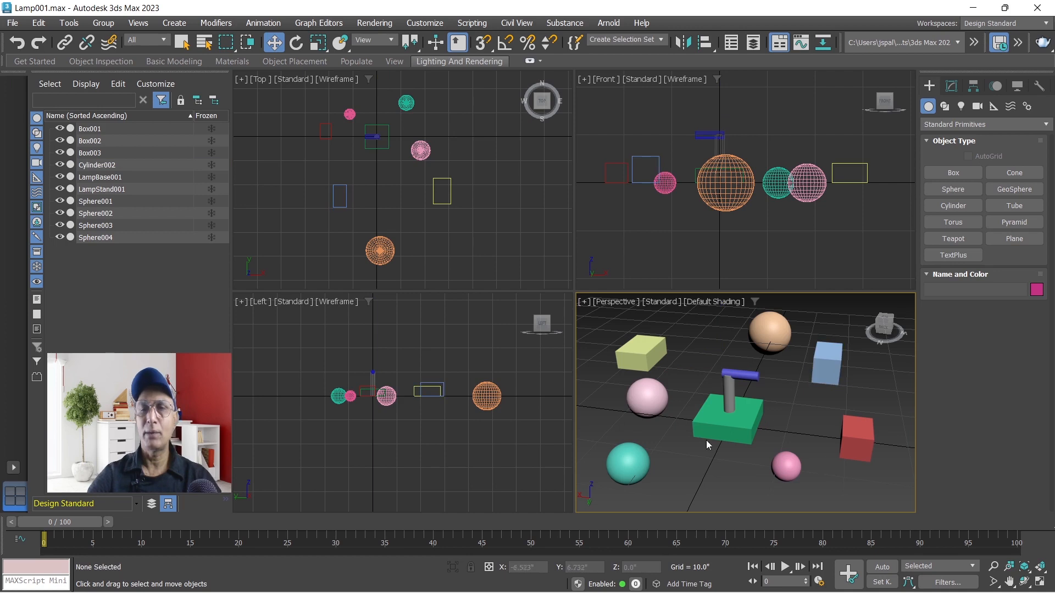
- Select Sphere004, Sphere003, Sphere001 and LampBase001 one after another by name in the Scene Explorer, and clear the selection
left_click(91, 238)
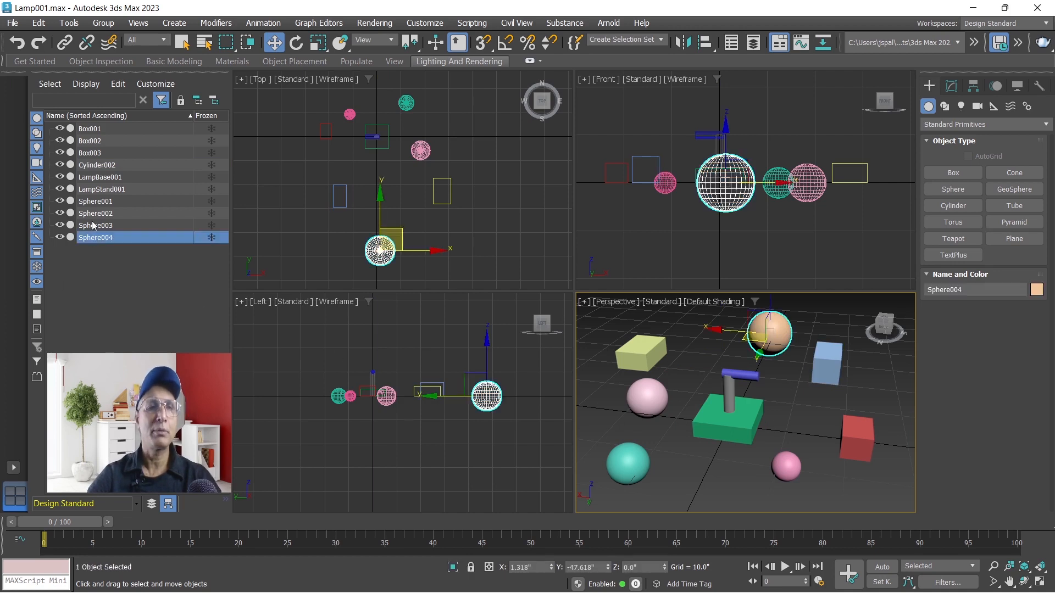
left_click(93, 225)
left_click(95, 201)
left_click(95, 177)
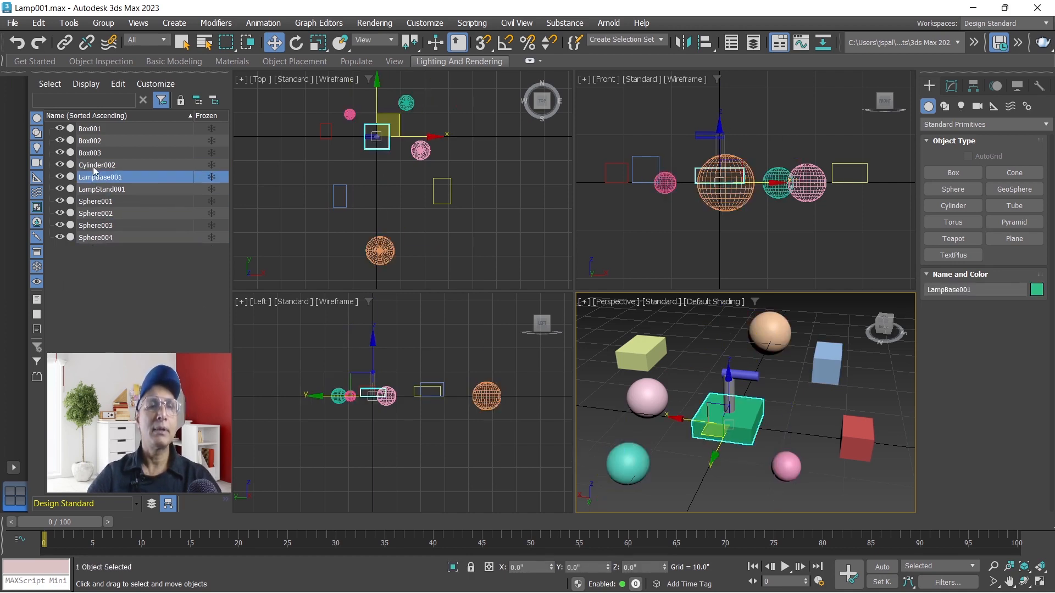
left_click(170, 311)
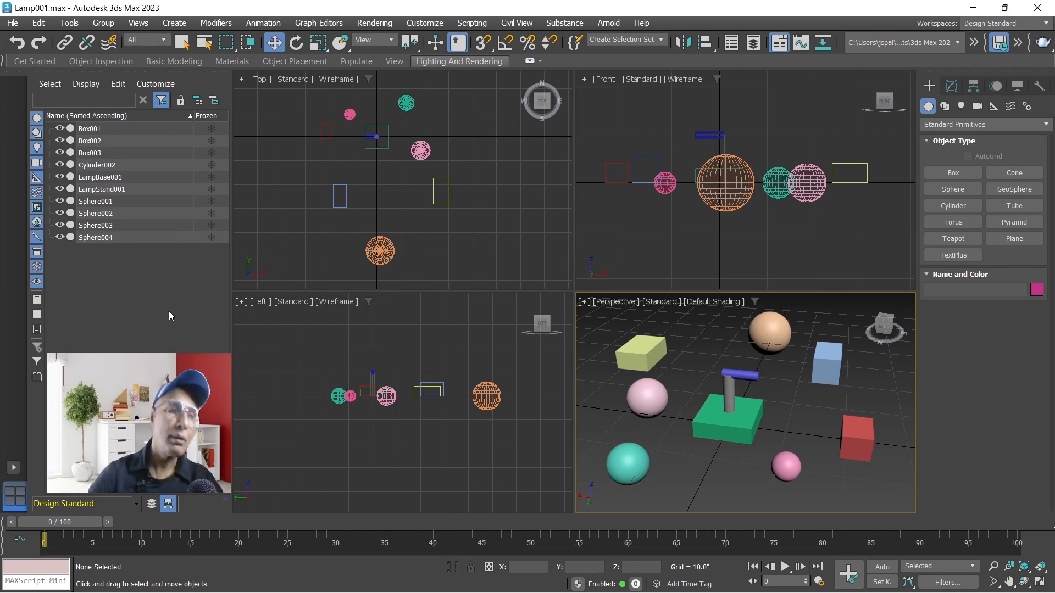
- Select Sphere004, Sphere001, Cylinder002 and Box001 together by name in the Scene Explorer, and clear the selection
left_click(99, 238)
left_click(95, 201, "ctrl")
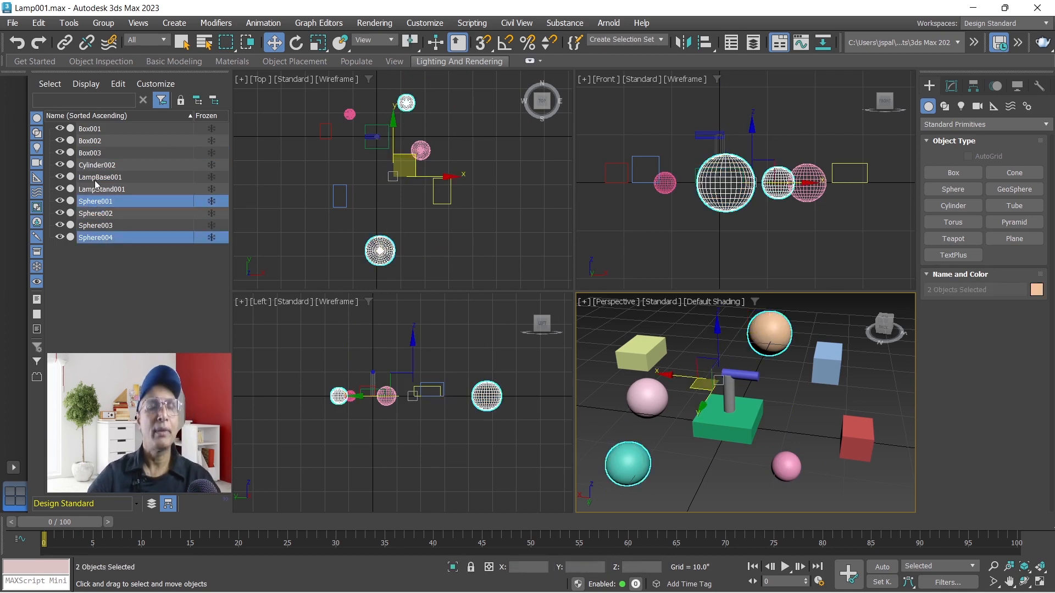
left_click(99, 165, "ctrl")
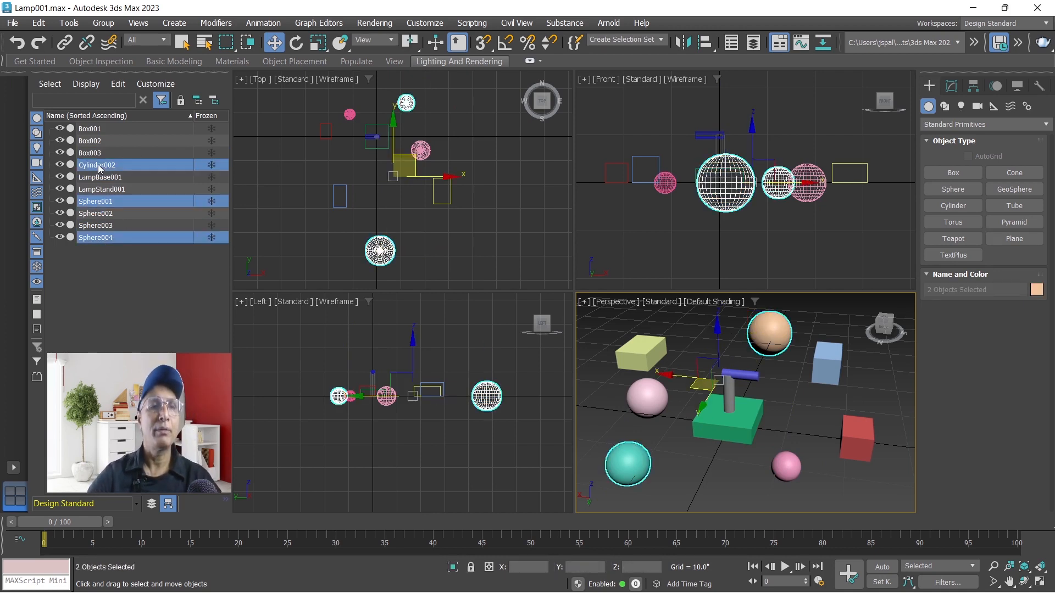
left_click(89, 131, "ctrl")
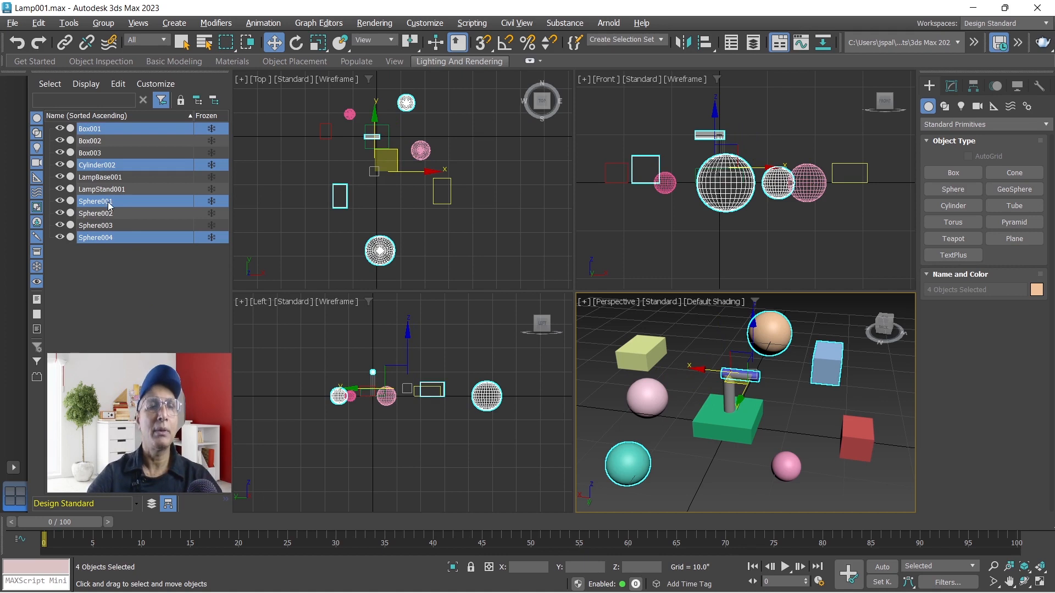
left_click(129, 302)
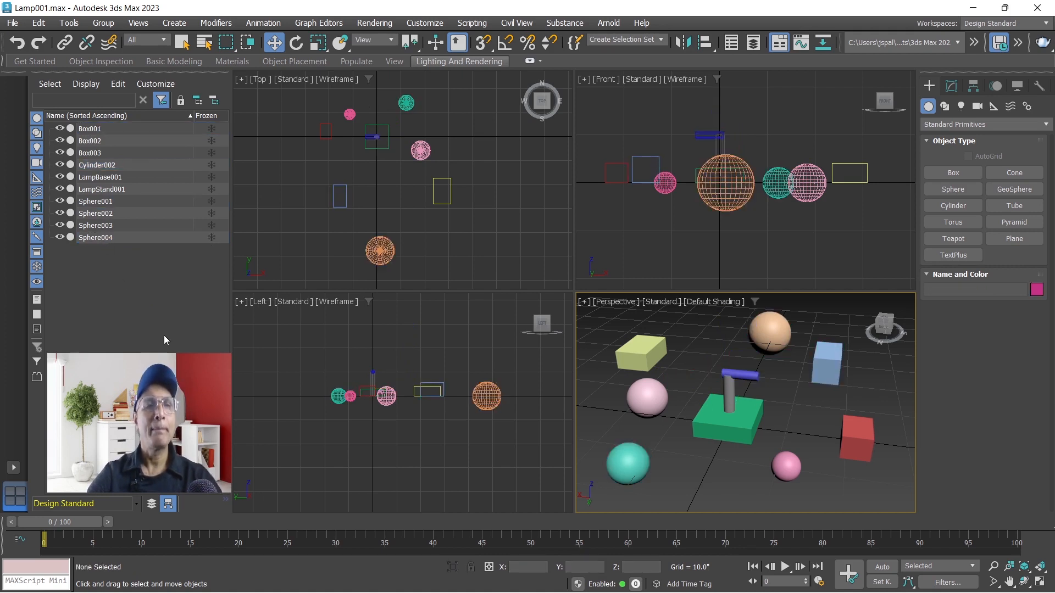
- Filter the Scene Explorer list by "b", clear that filter, and filter the list by "sp"
left_click(80, 101)
type("b")
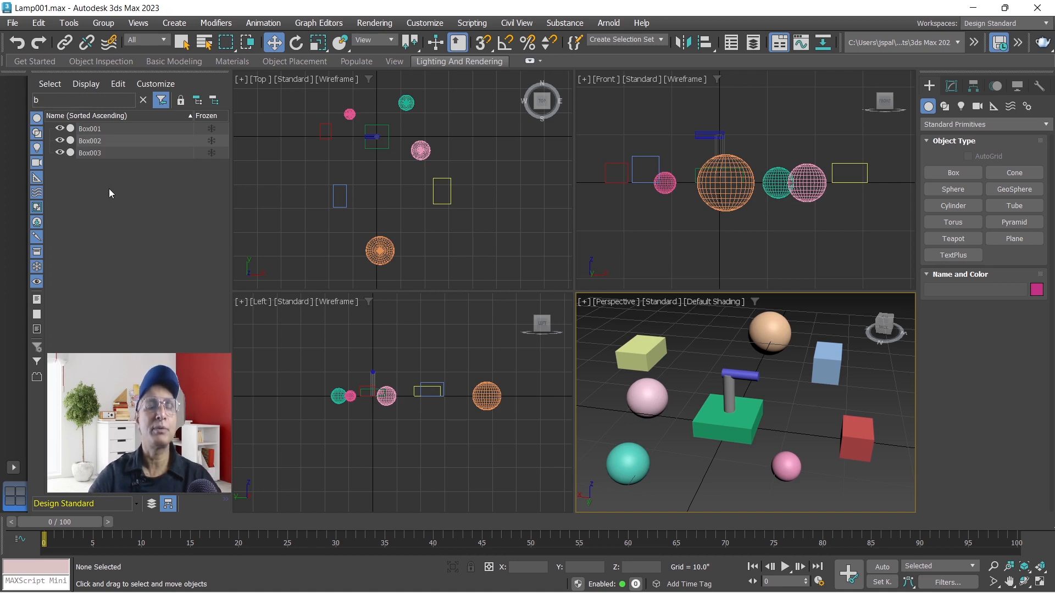
left_click(142, 99)
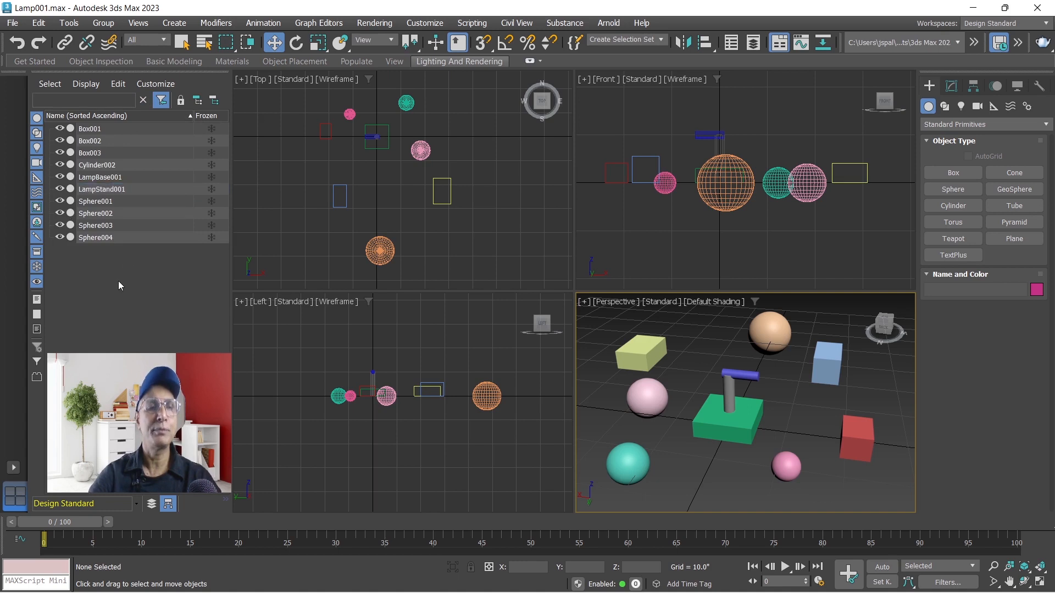
left_click(60, 103)
type("sp")
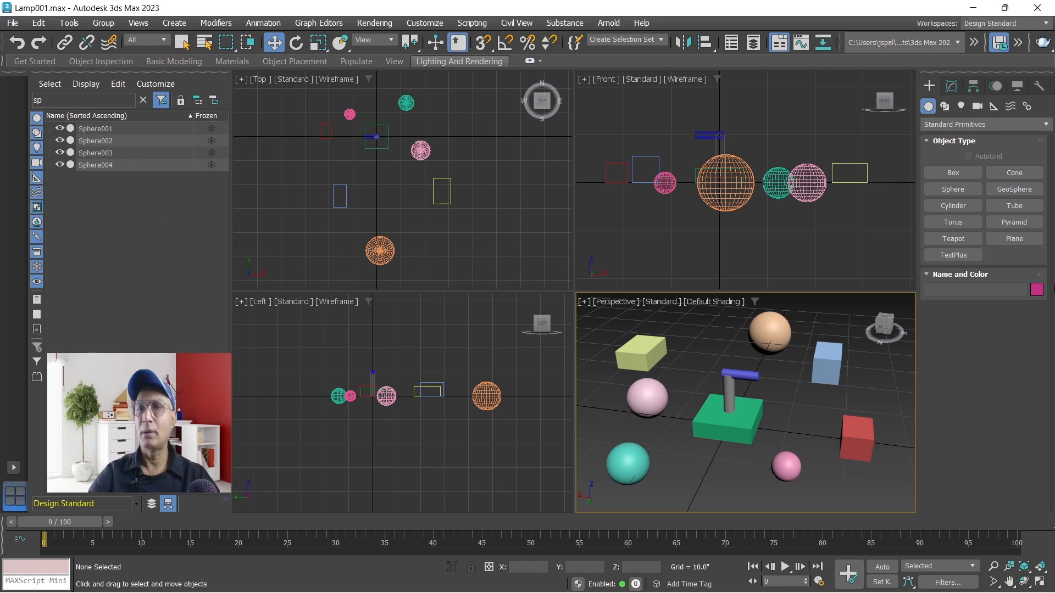
- Set the active object color to a medium blue from the 3ds Max palette with nothing selected
left_click(1036, 290)
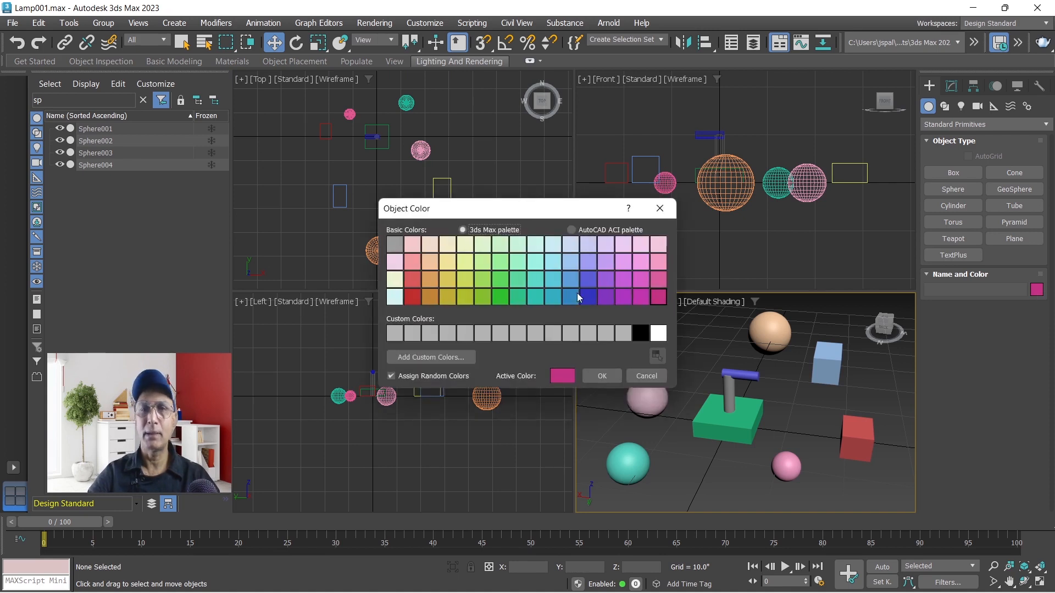
left_click(571, 279)
left_click(605, 375)
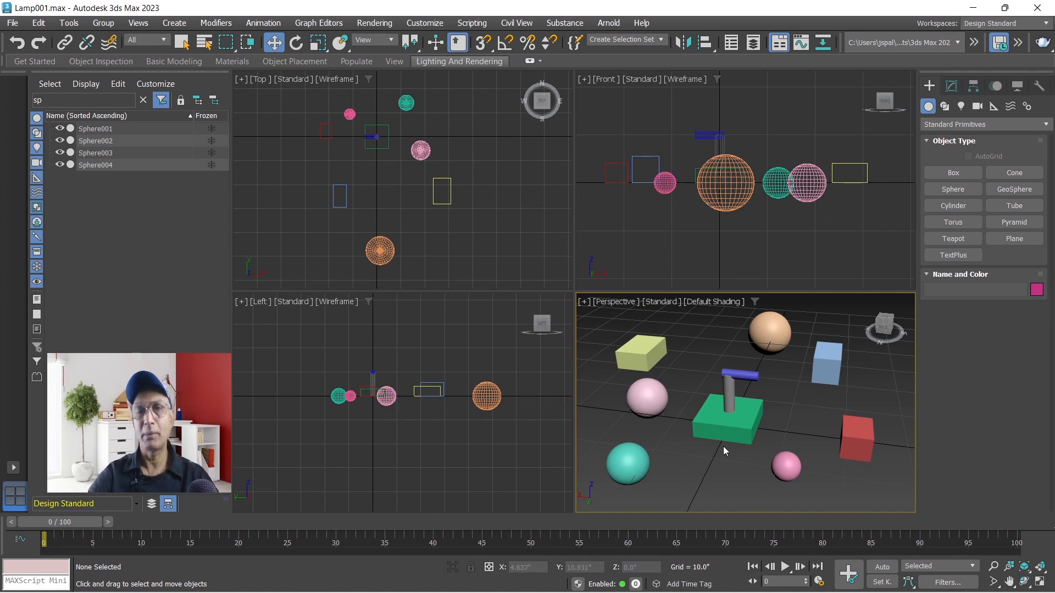
- Select Sphere004 in the filtered Scene Explorer list, and clear both the name filter and the selection
left_click(95, 165)
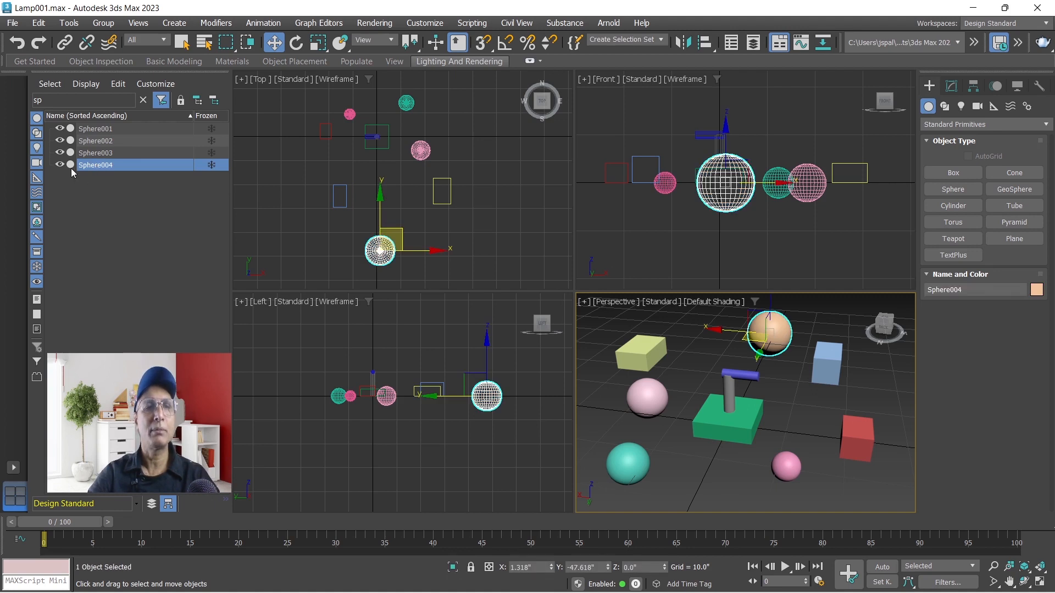
left_click(142, 100)
left_click(123, 310)
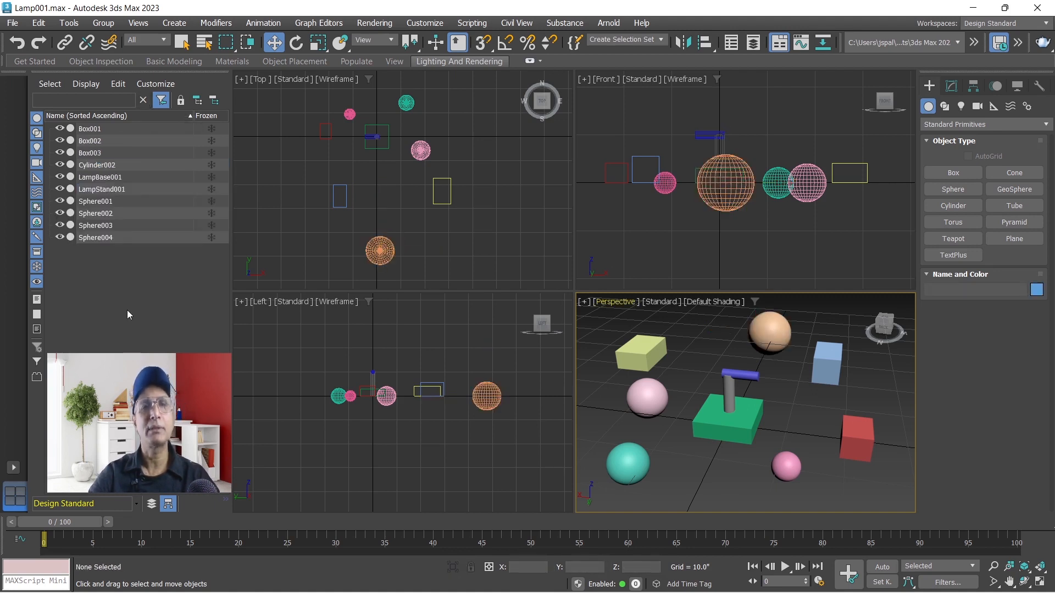
- Select Sphere001 by name in the Scene Explorer and add Box003 and Box001 to the selection
left_click(90, 168)
left_click(96, 202)
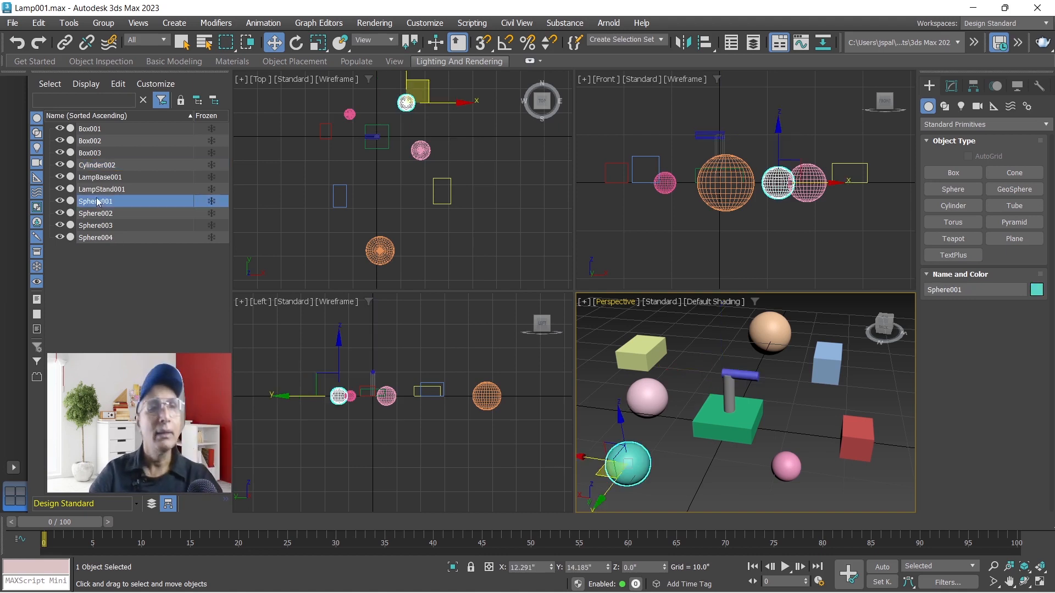
left_click(88, 154, "ctrl")
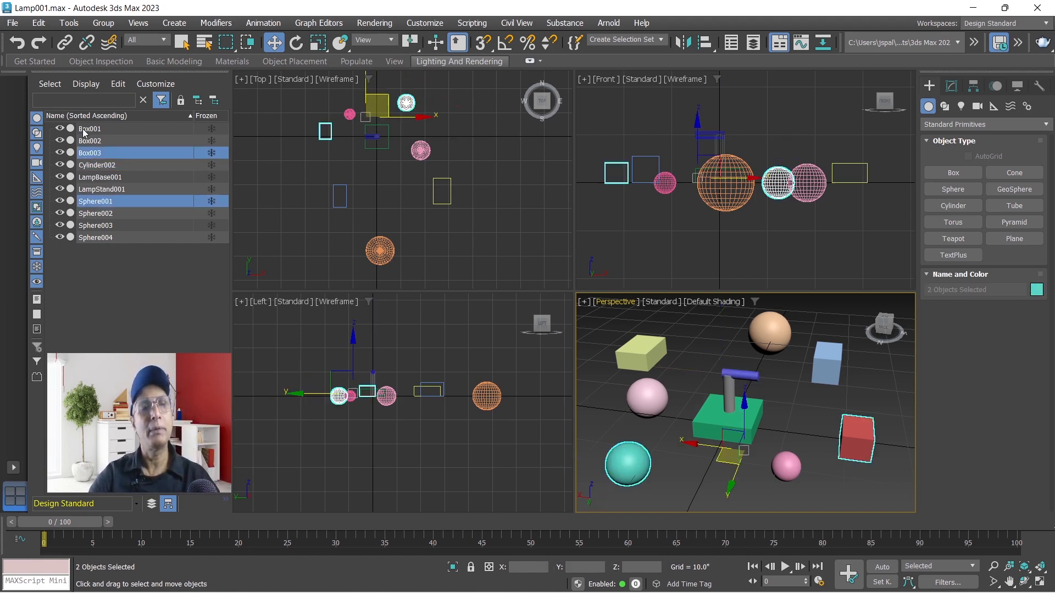
left_click(87, 130, "ctrl")
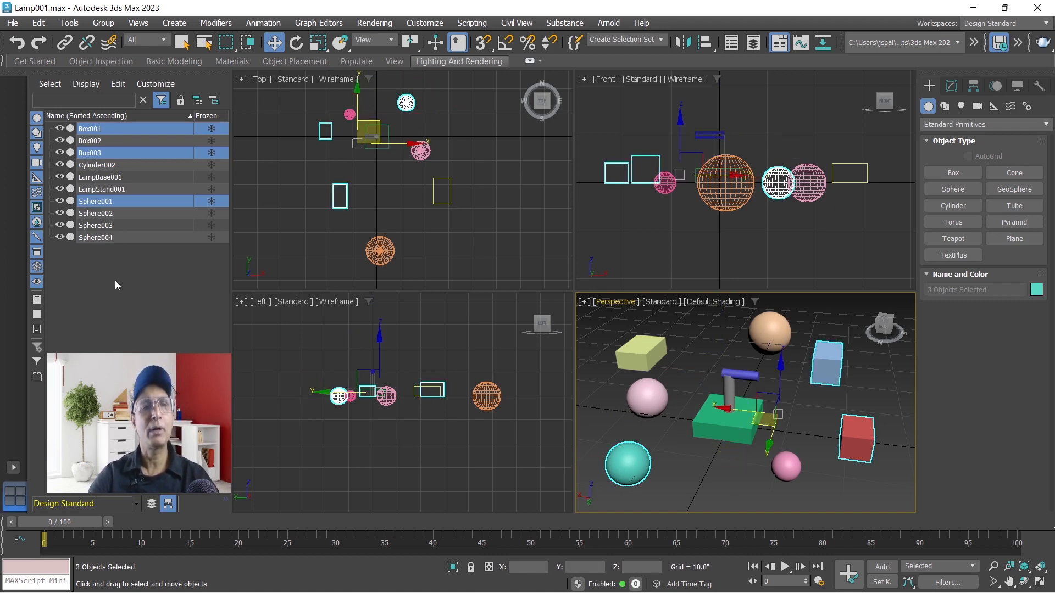
left_click(103, 24)
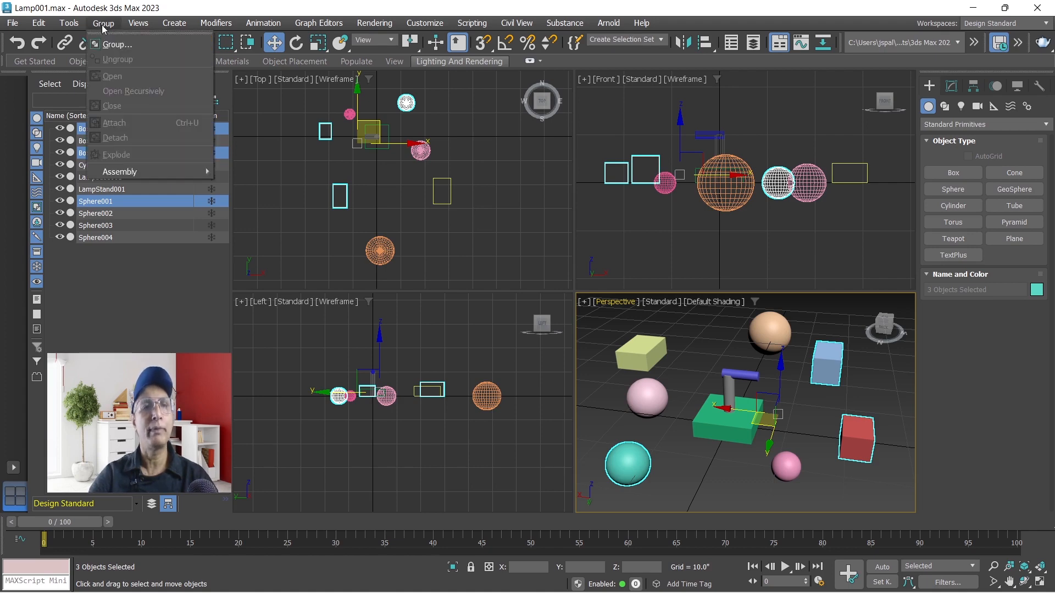
left_click(88, 298)
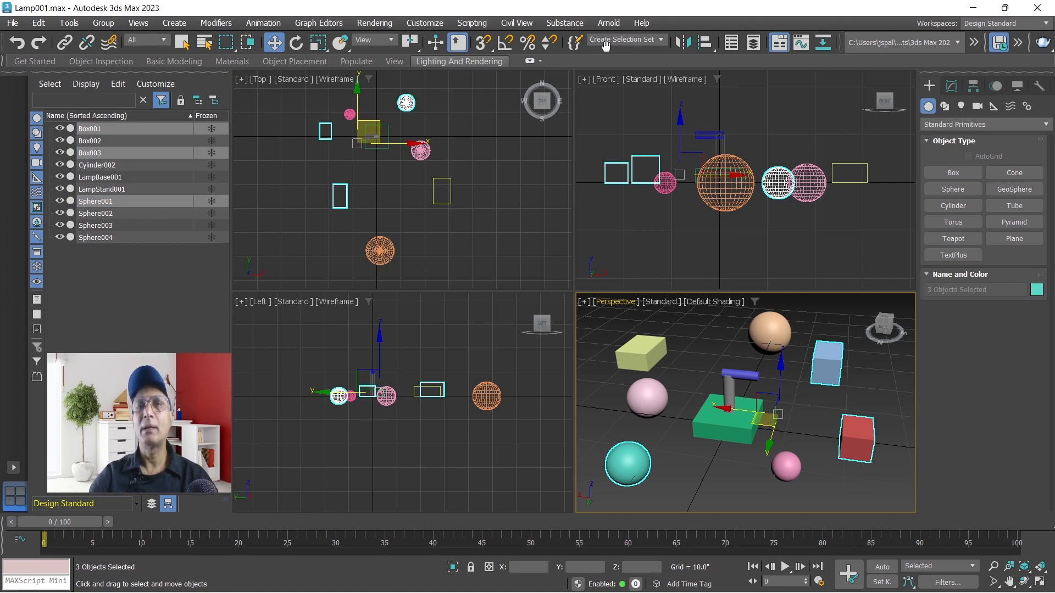
left_click(662, 40)
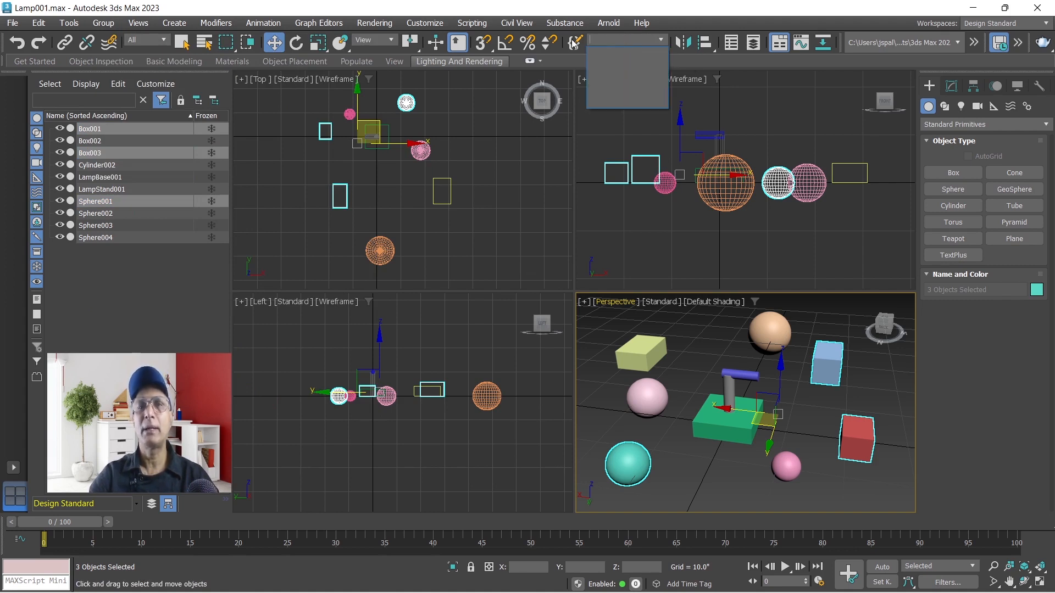
left_click(623, 41)
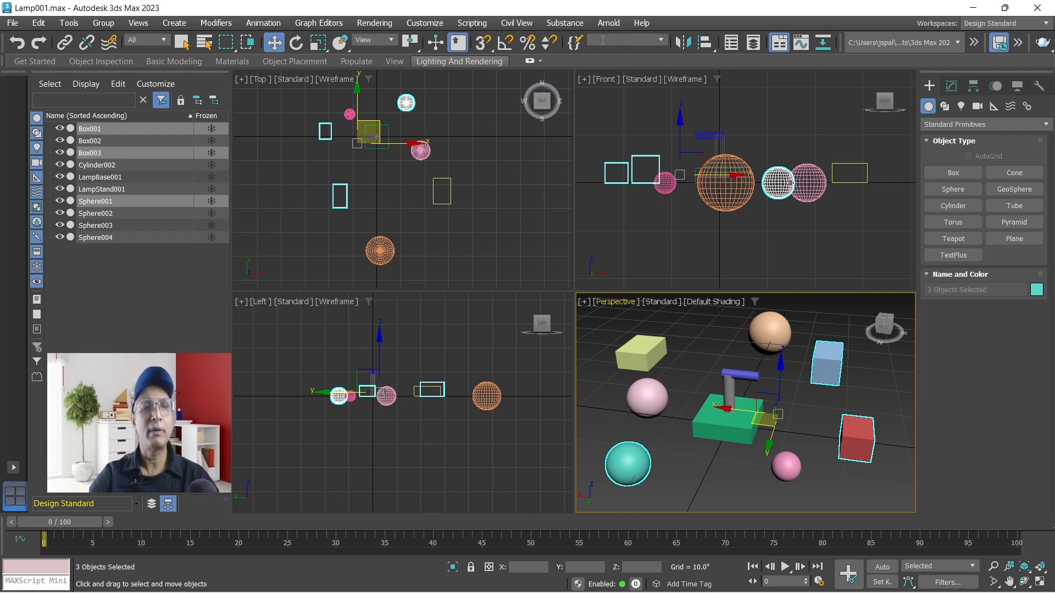
- Create a named selection set "box" with nothing selected, while the Scene Explorer list is temporarily filtered by "b"
left_click(133, 301)
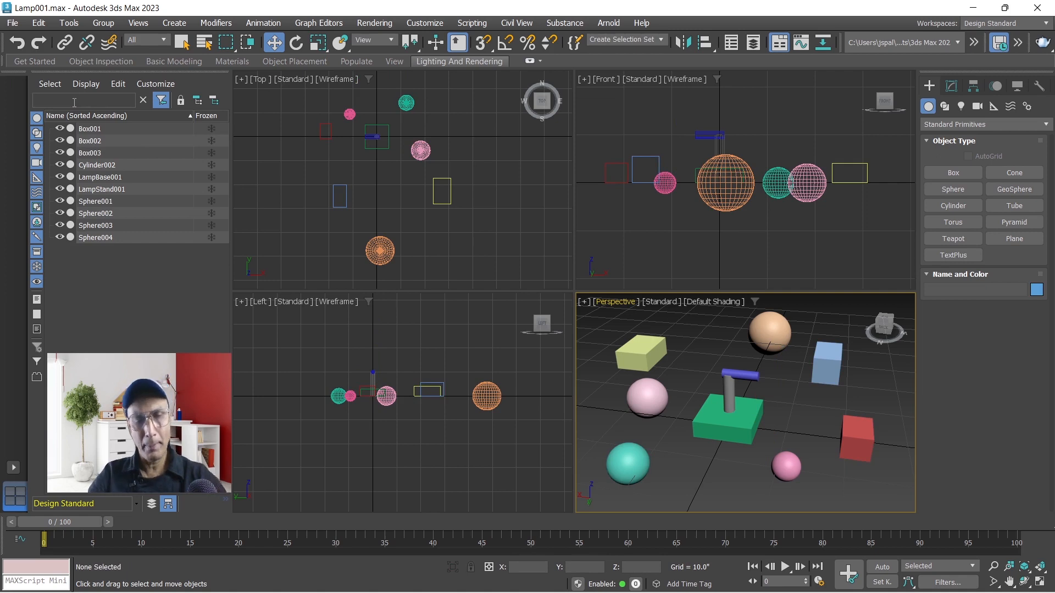
type("b")
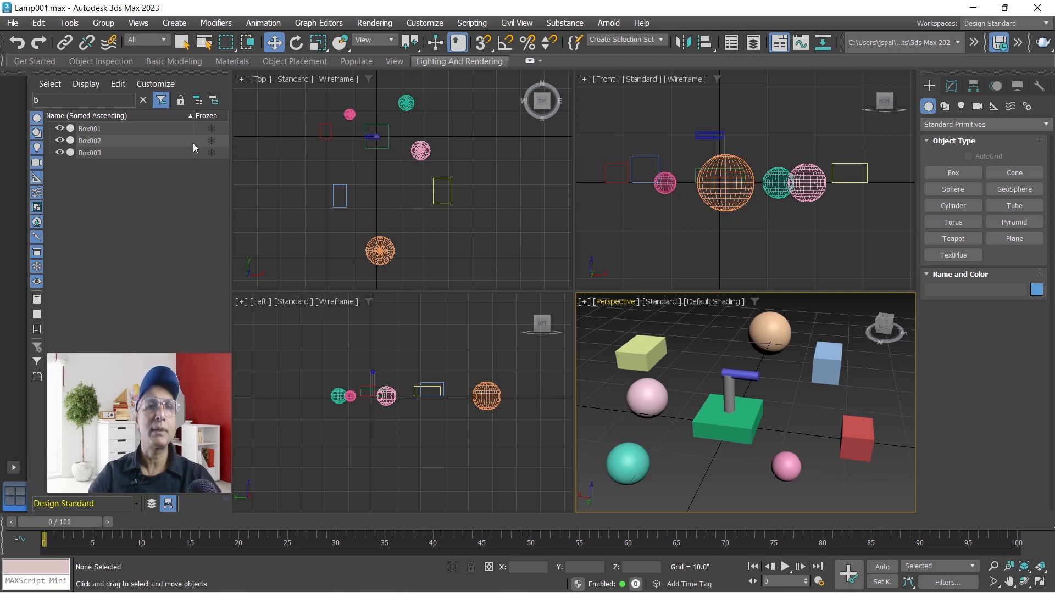
left_click(634, 40)
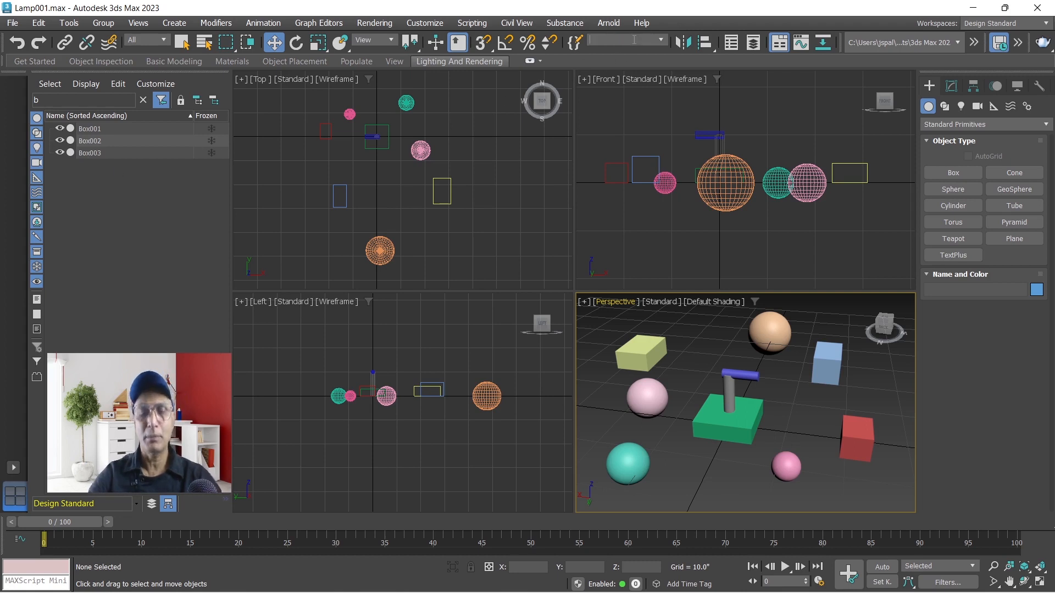
type("box")
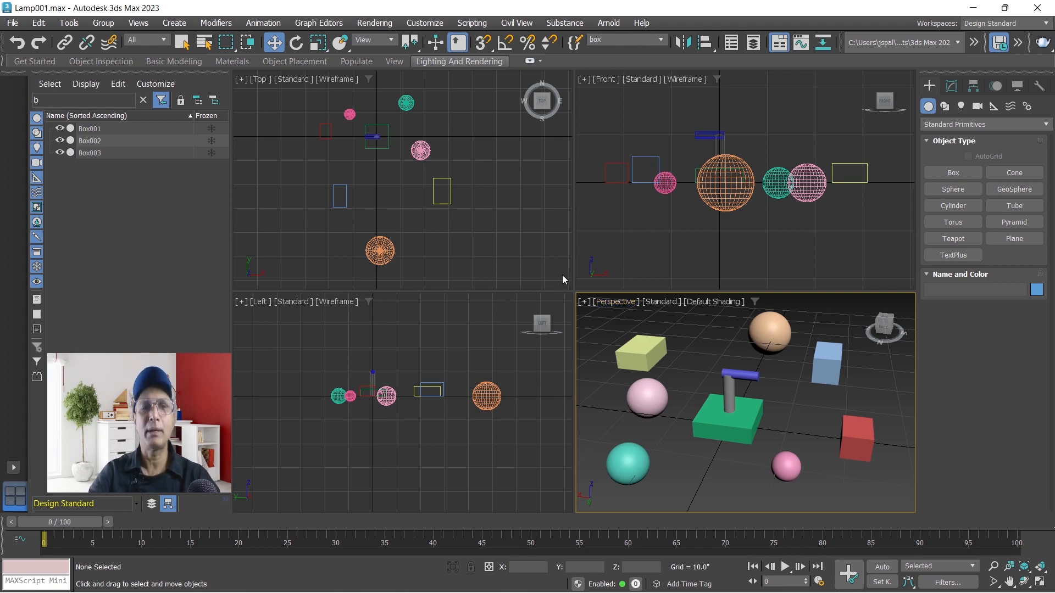
left_click(527, 263)
left_click(144, 100)
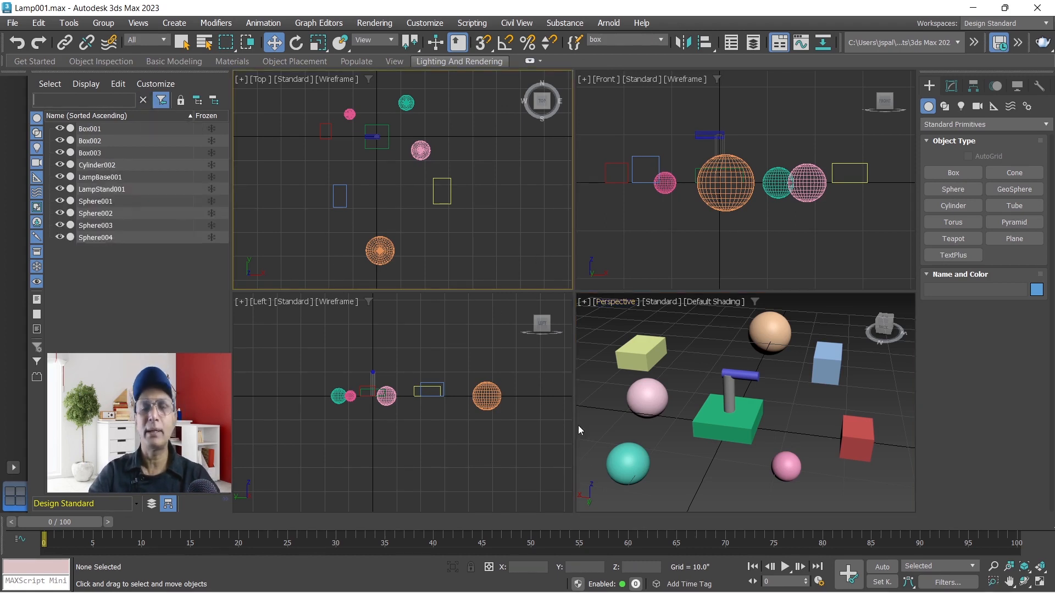
- Try to recall the "box" named selection set with the Front viewport active
left_click(709, 489)
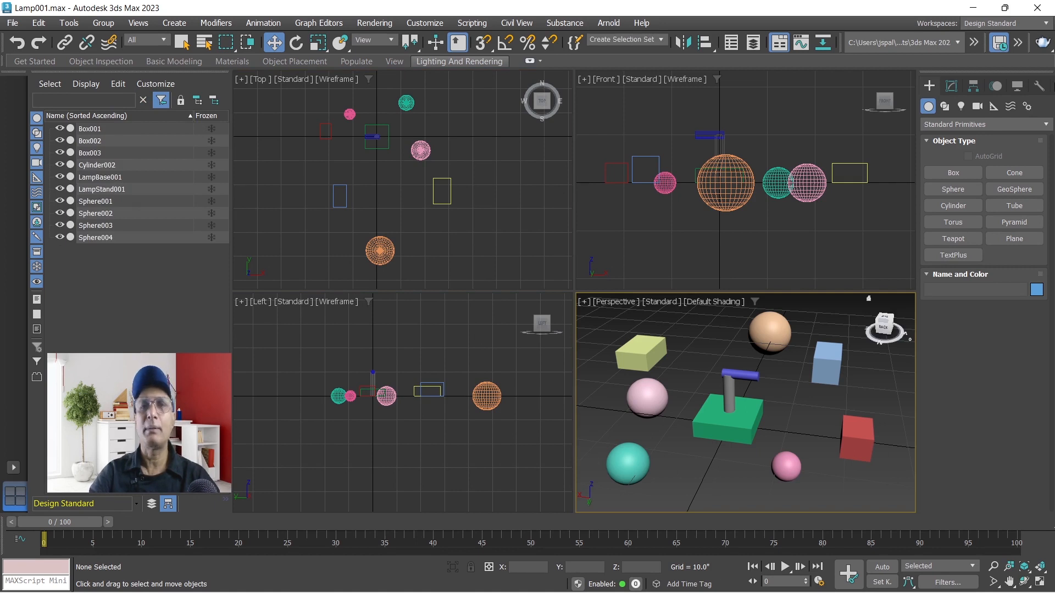
left_click(844, 247)
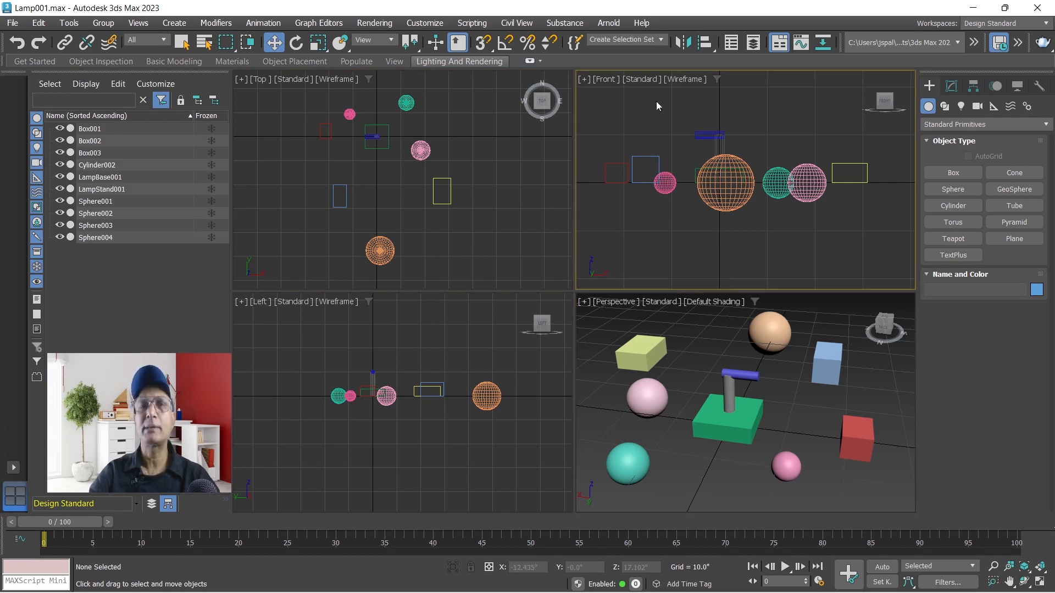
left_click(661, 39)
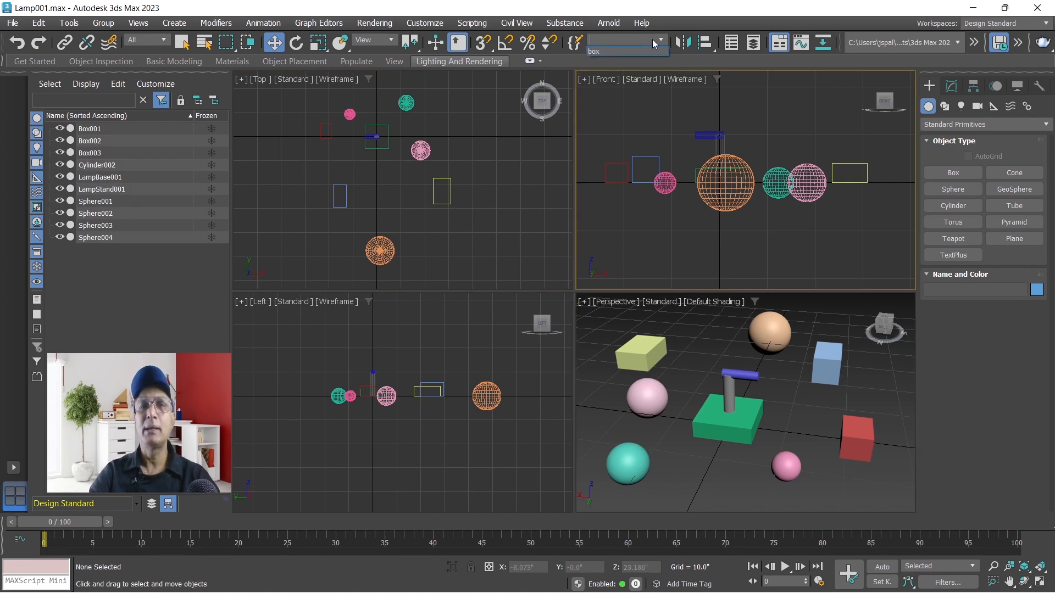
left_click(590, 51)
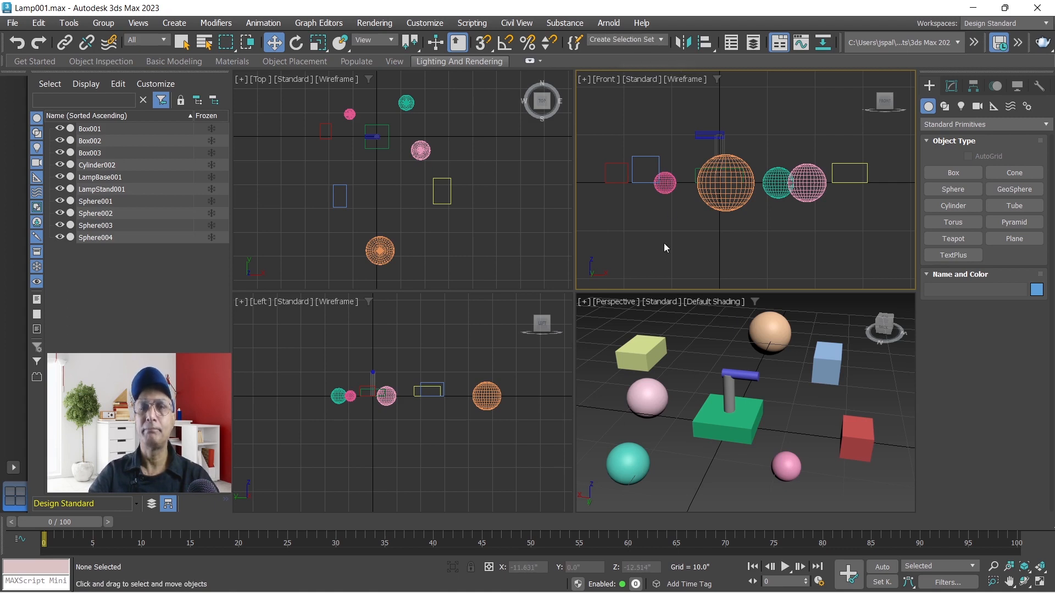
- Select the yellow box, the teal sphere, the small dark pink sphere and the blue box together in the Perspective viewport
left_click(646, 354)
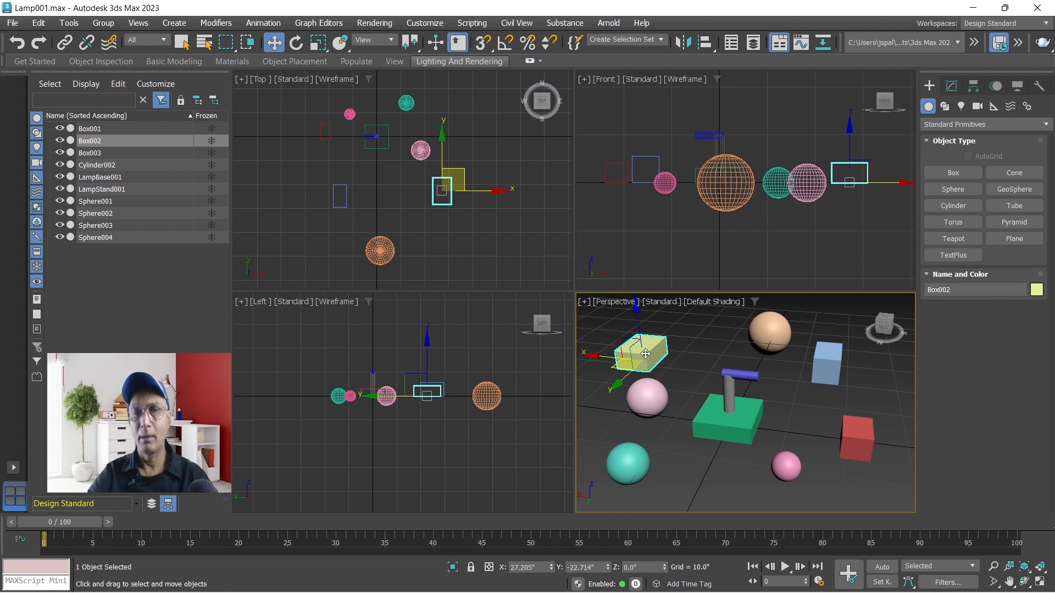
left_click(627, 463, "ctrl")
left_click(786, 466, "ctrl")
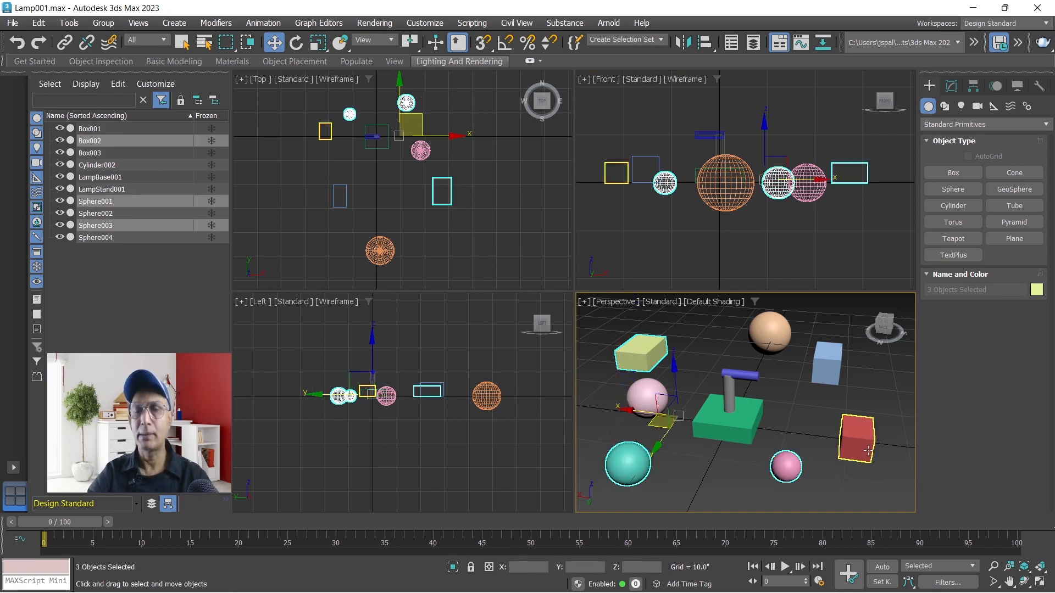
left_click(868, 451, "ctrl")
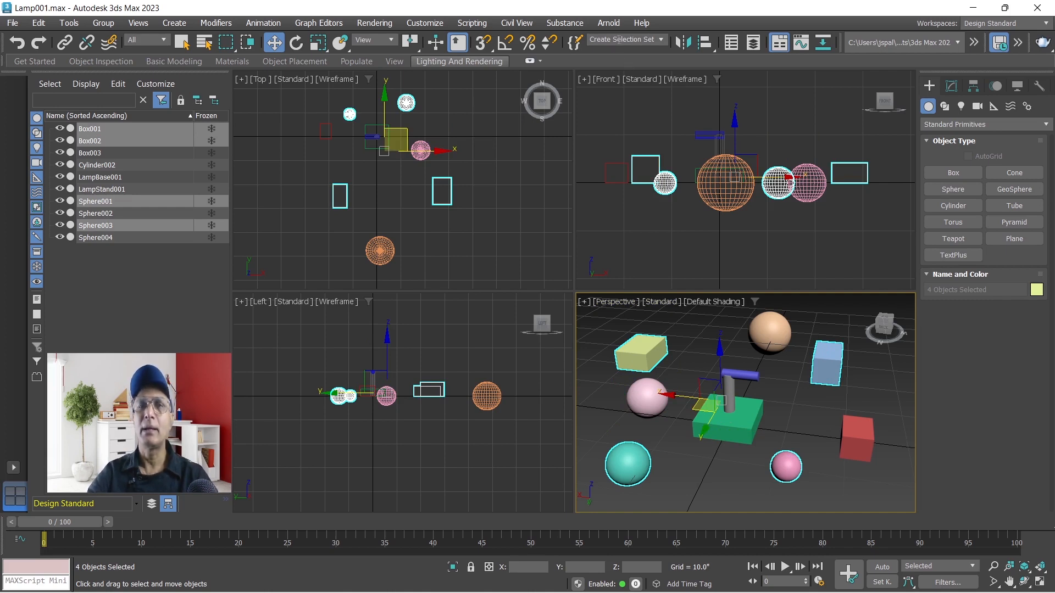
- Save the four selected objects as a named selection set "obj" and clear the selection
left_click(619, 39)
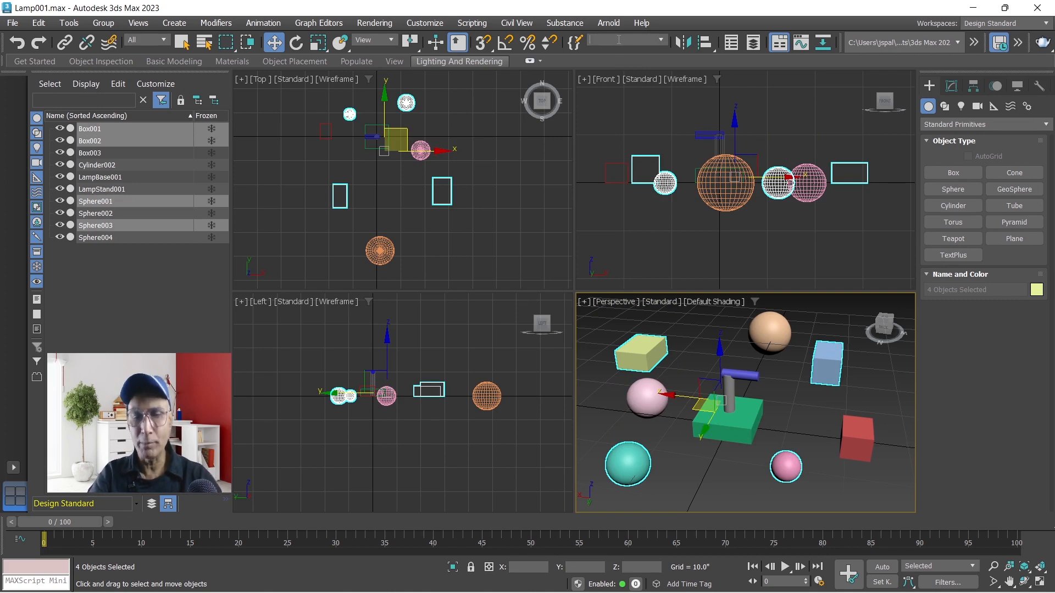
type("obj")
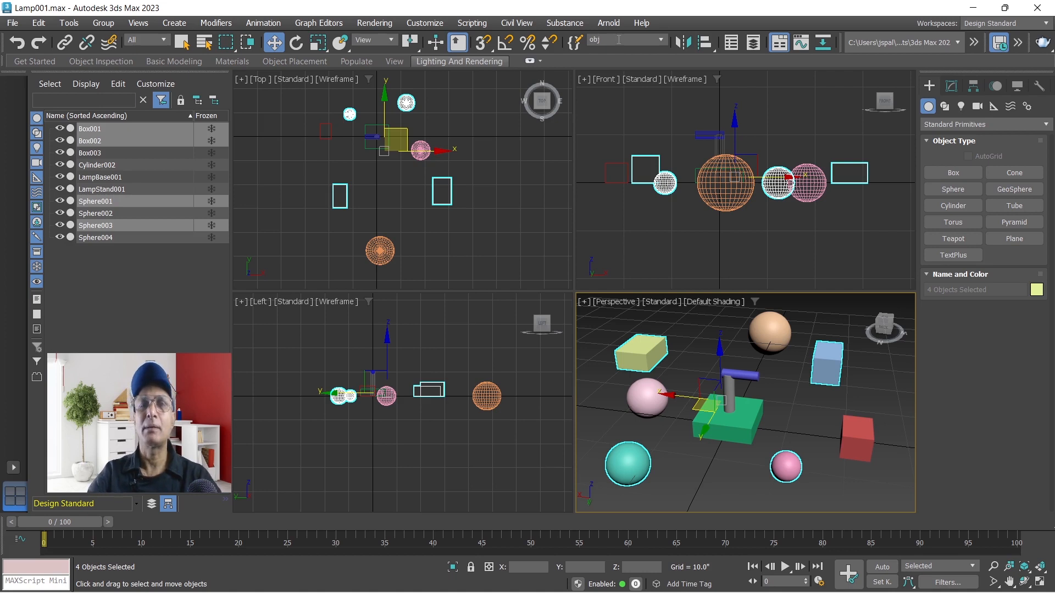
key("Return")
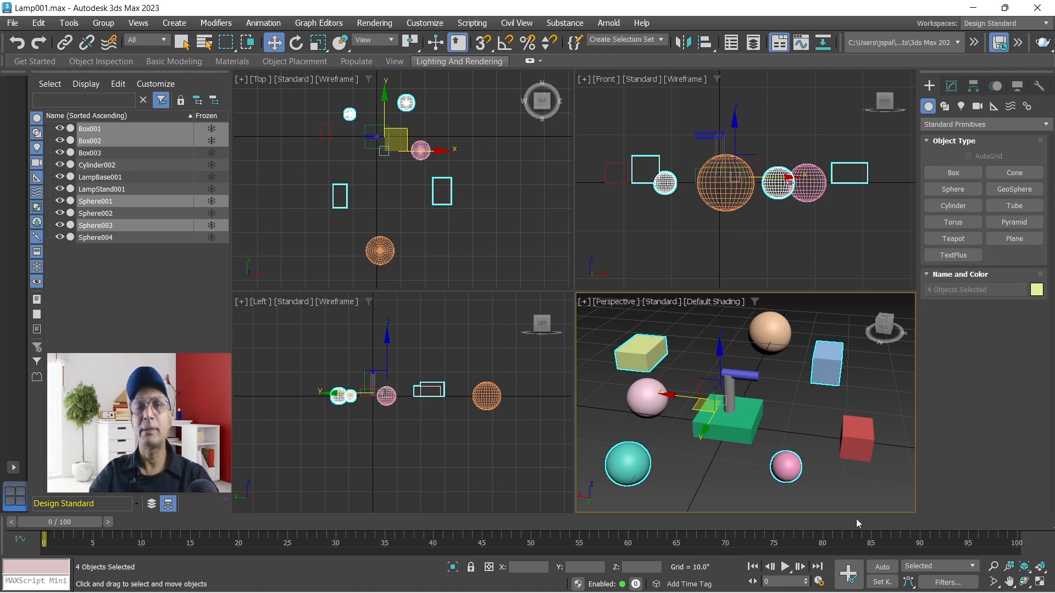
left_click(710, 328)
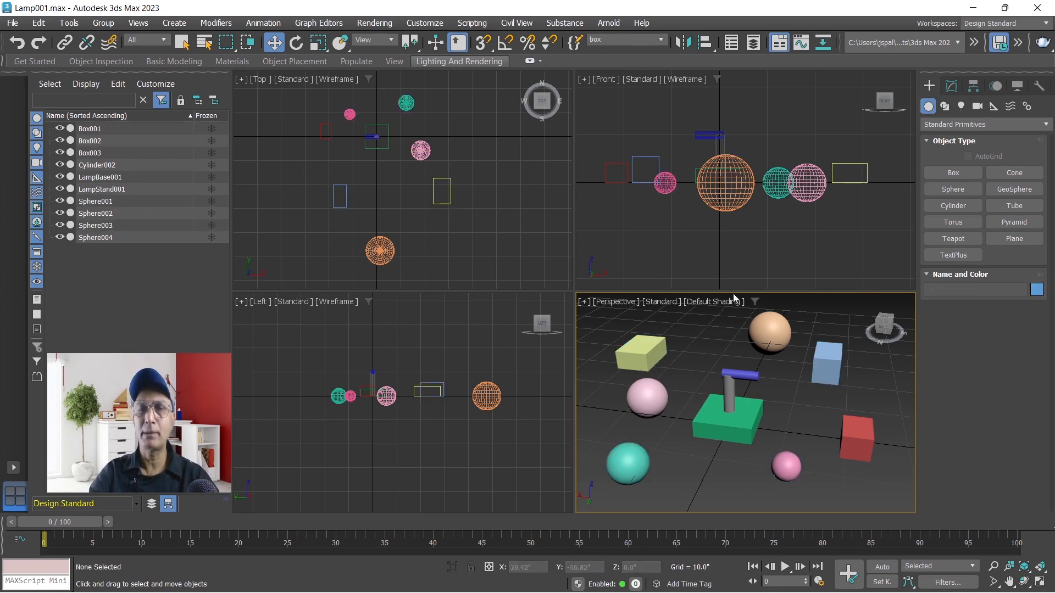
- Recall the "obj" named selection set from the Front viewport to reselect its members, and clear the selection
left_click(813, 231)
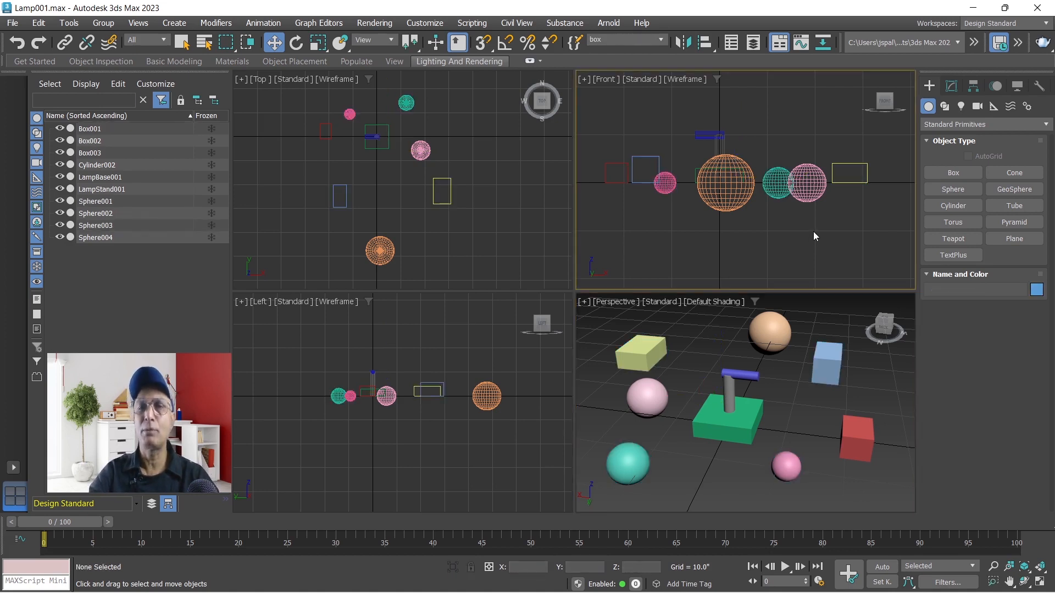
left_click(460, 276)
left_click(644, 244)
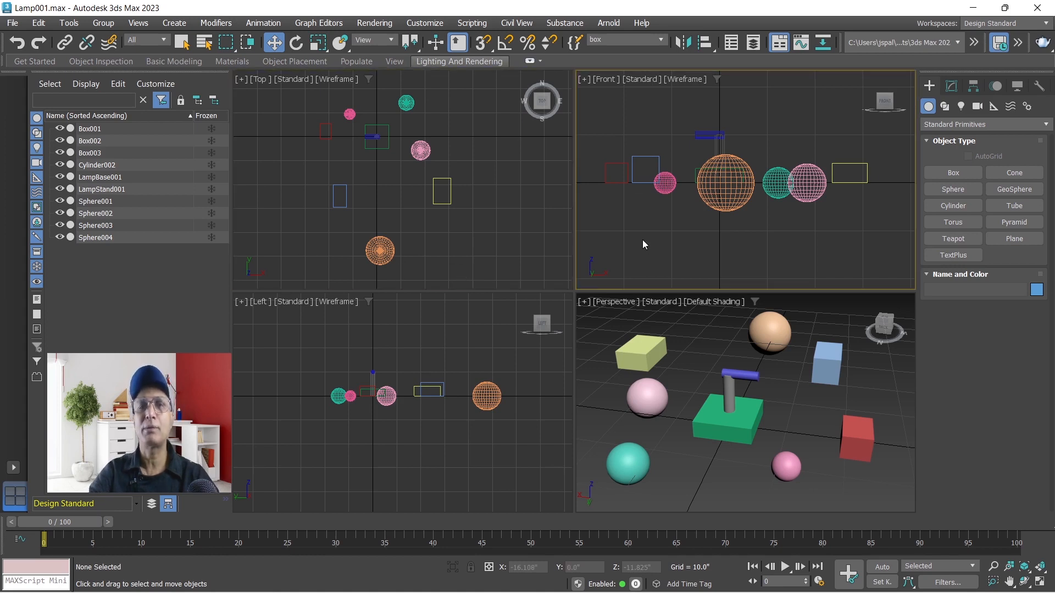
left_click(661, 40)
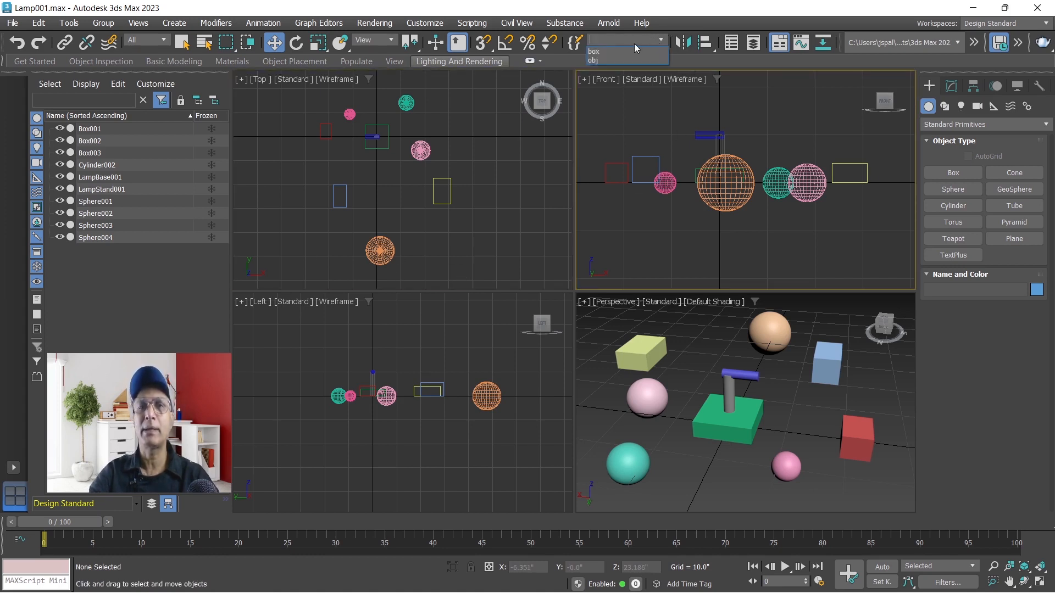
left_click(594, 60)
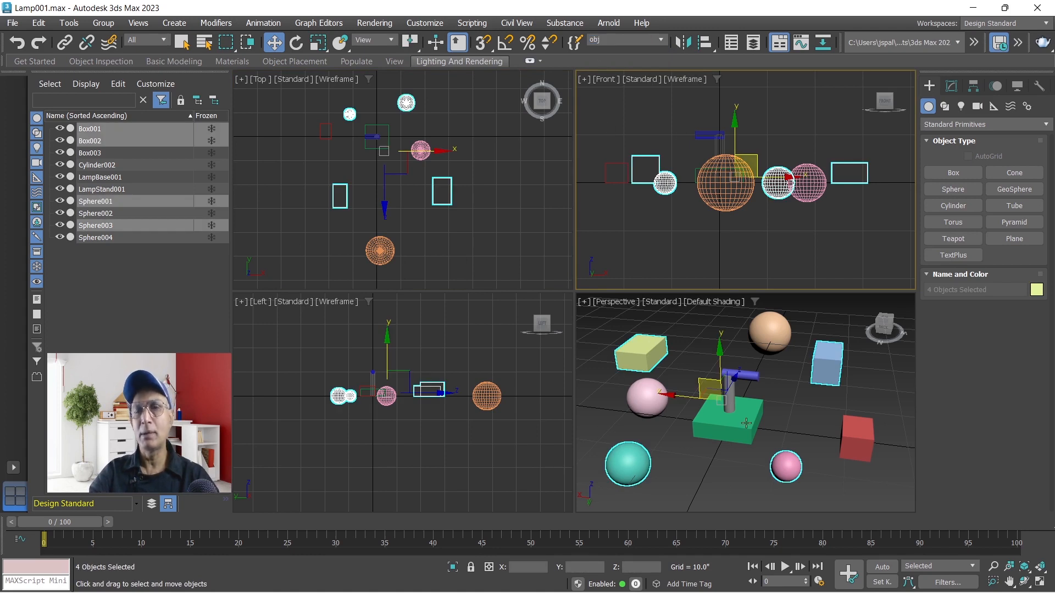
left_click(690, 329)
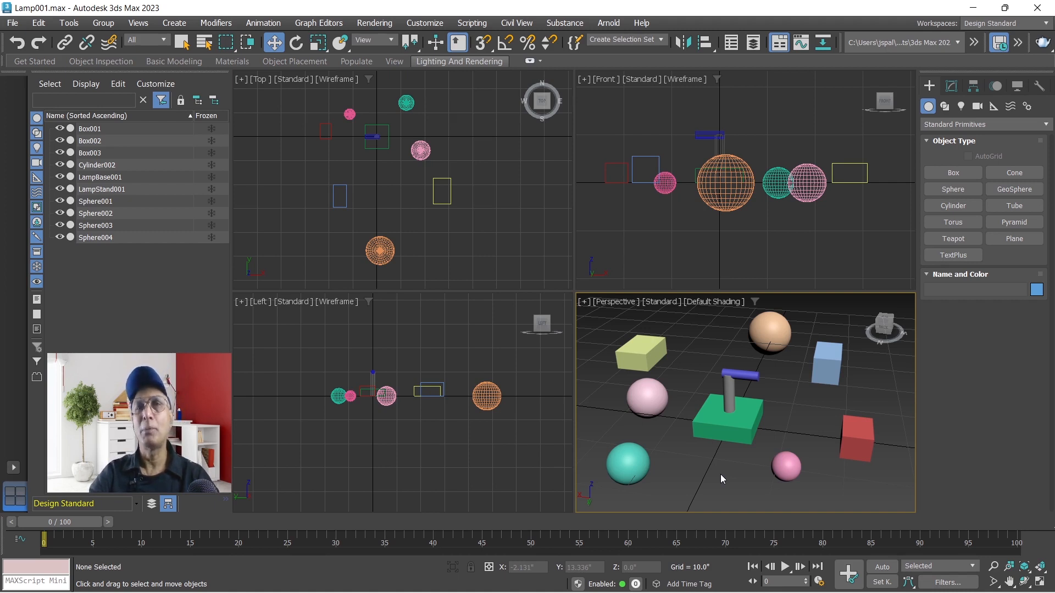
left_click(428, 268)
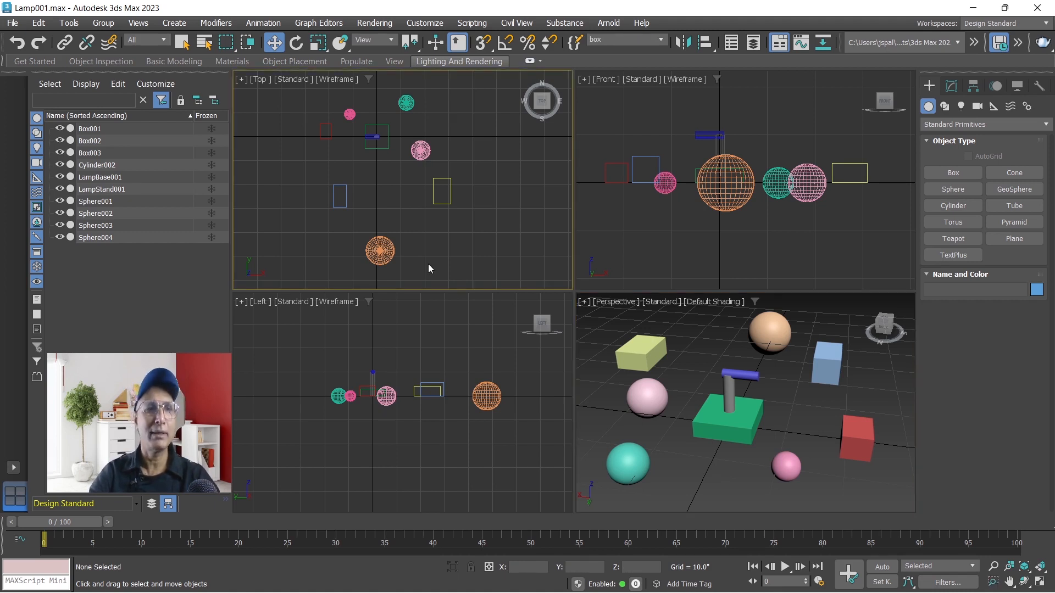